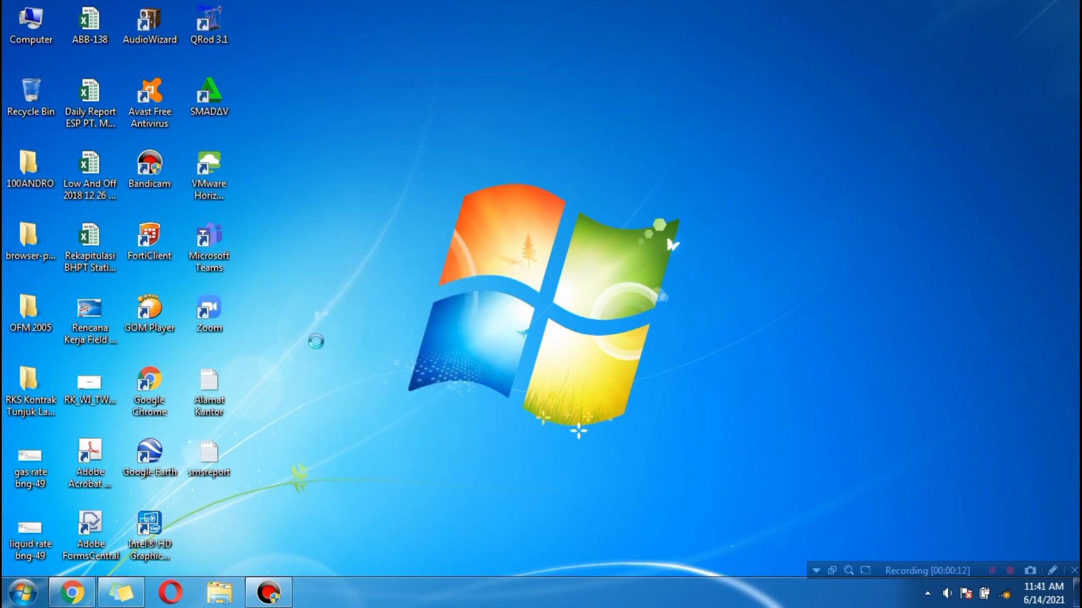
right_click(315, 88)
click(349, 139)
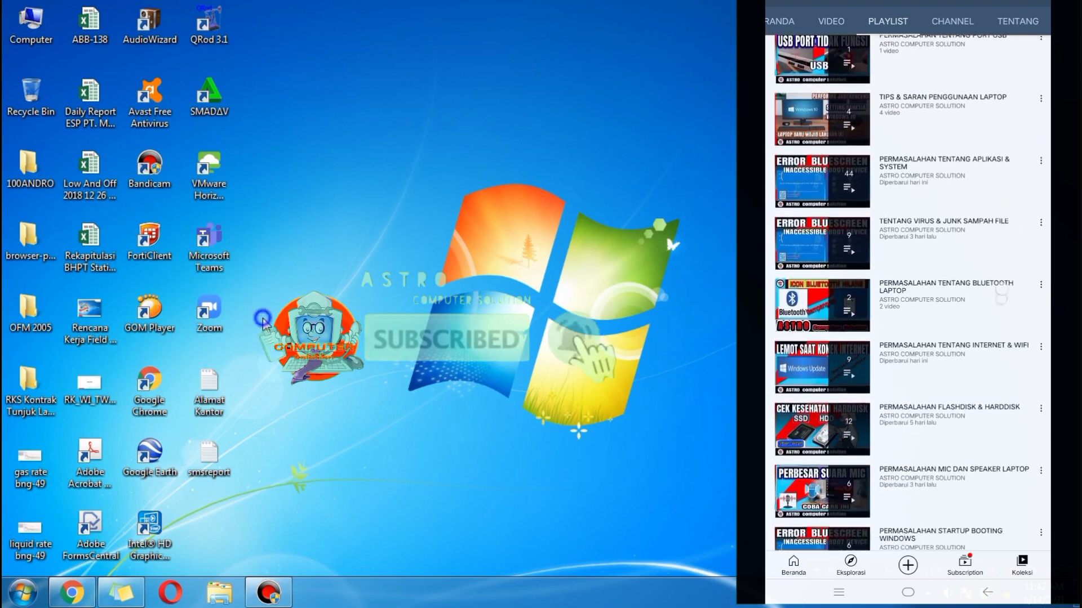
right_click(262, 319)
click(302, 347)
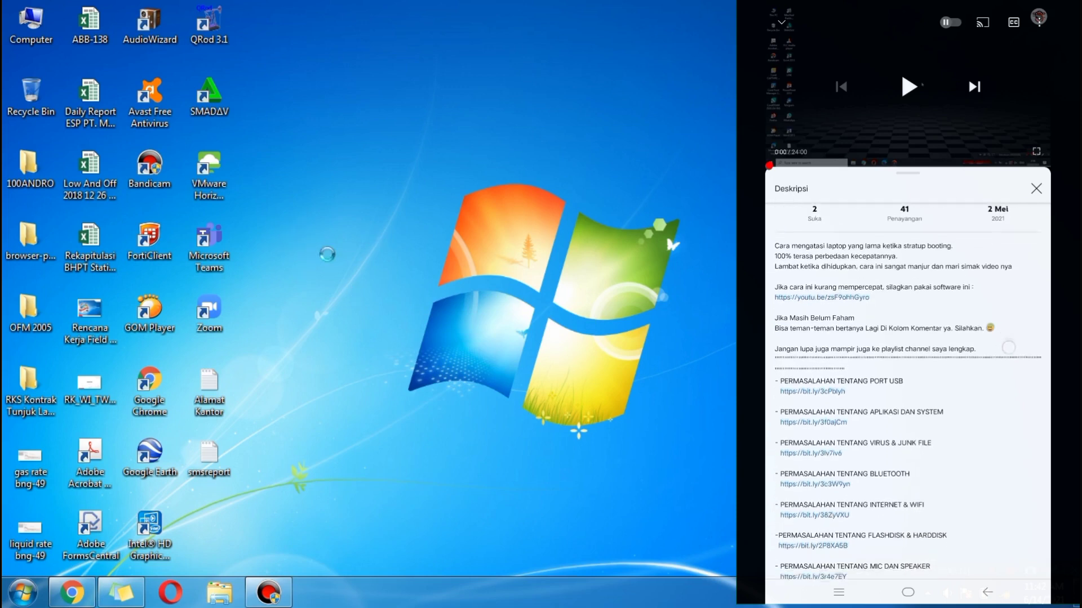
right_click(300, 238)
click(338, 284)
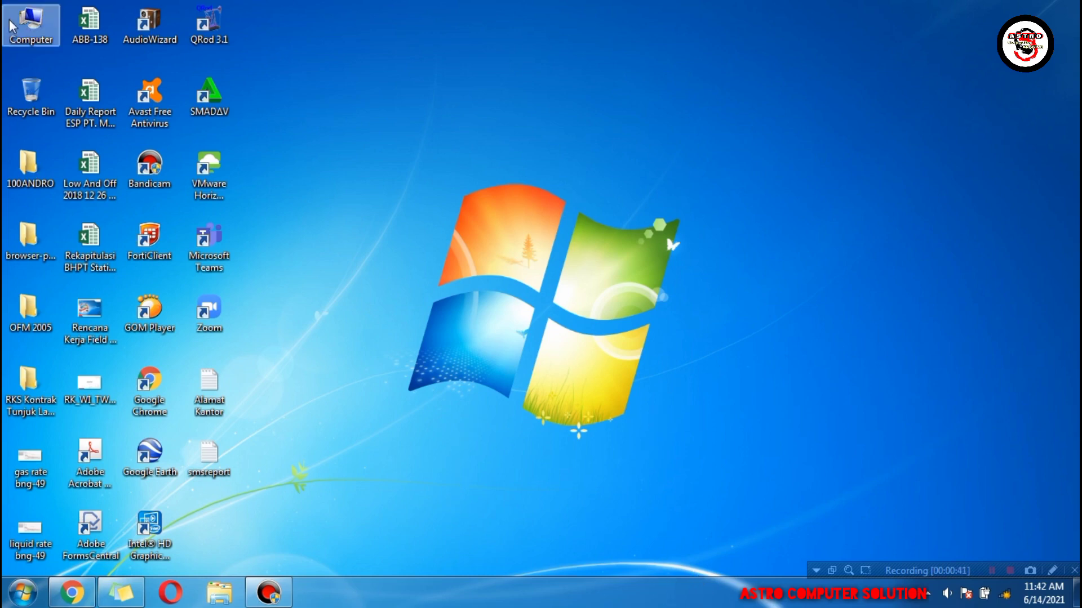
Step: View the computer's basic system information in a maximized window, including processor and installed memory, and close it
right_click(25, 38)
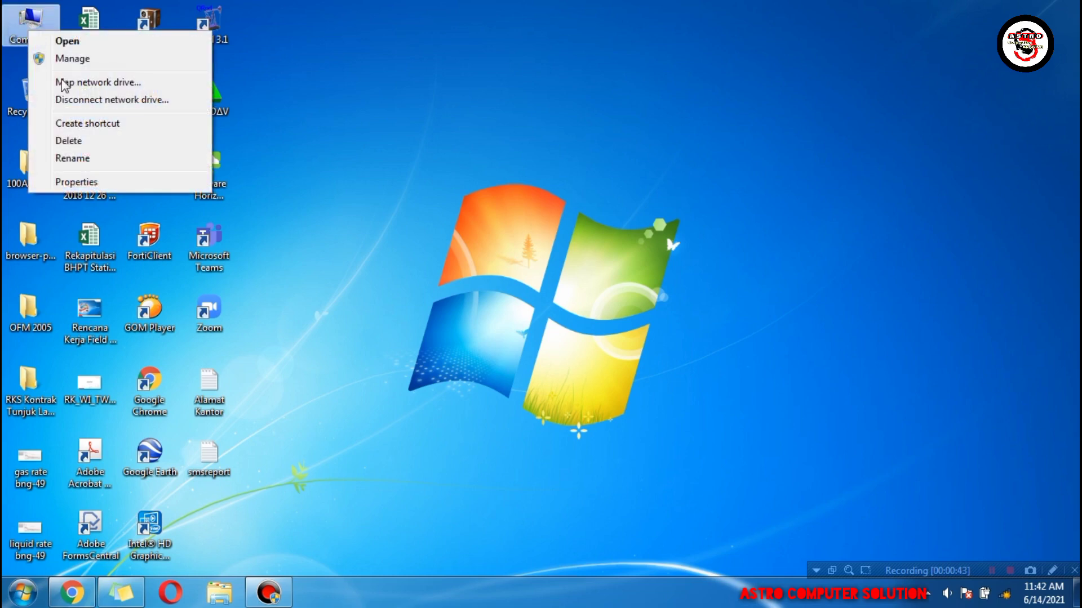
click(76, 182)
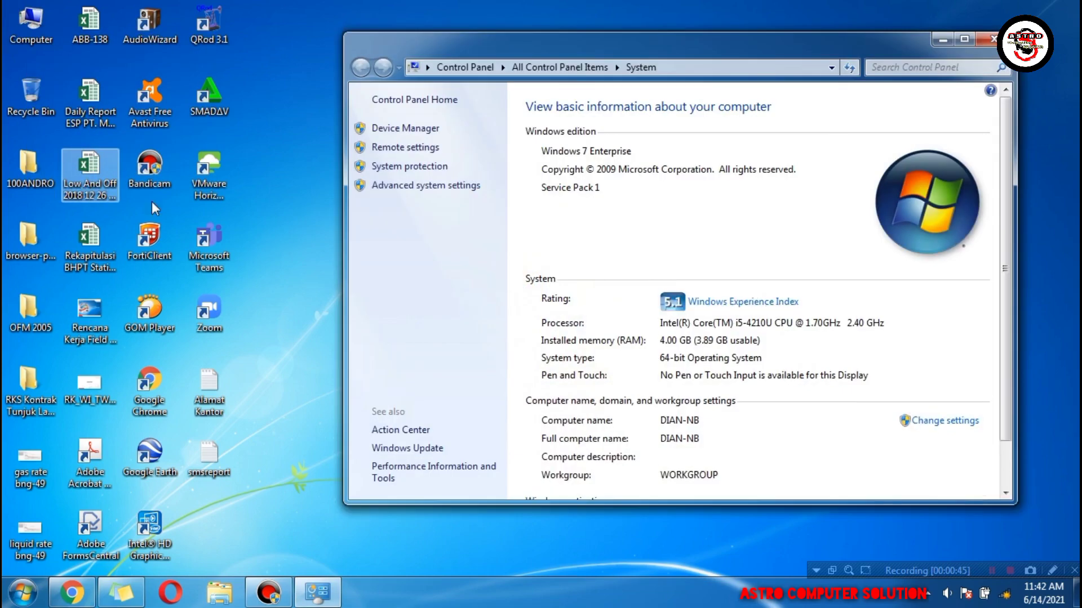
click(969, 40)
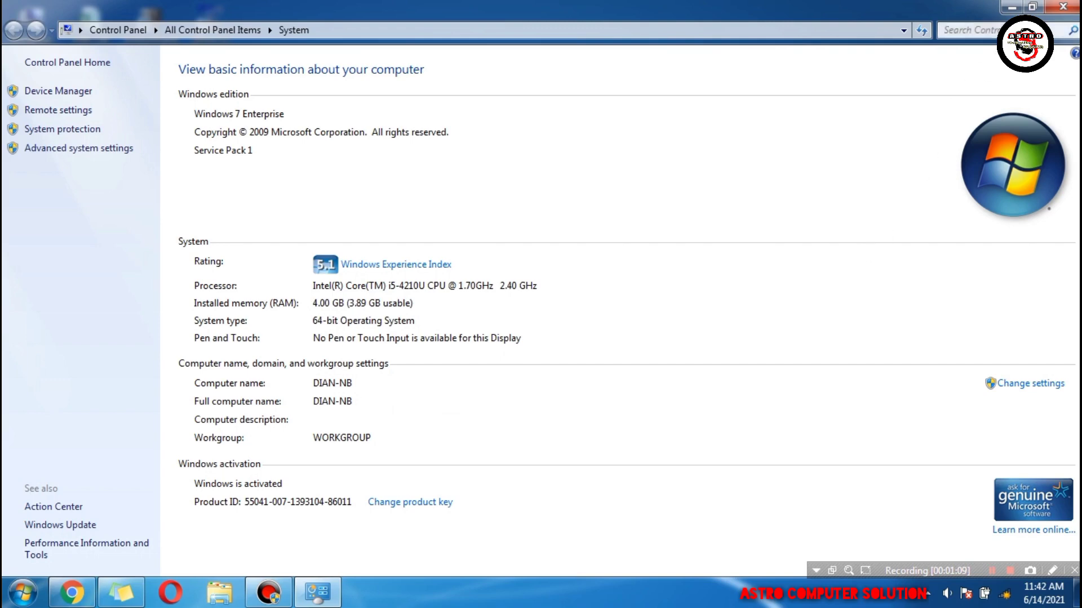
click(1062, 9)
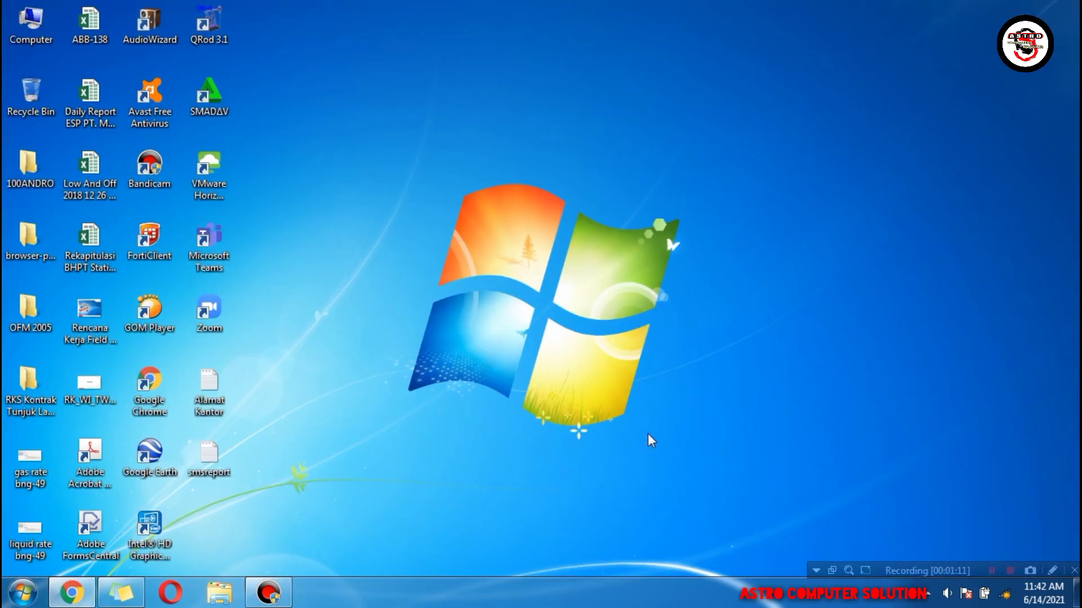
Step: Check the CPU and physical memory usage graphs in a maximized Task Manager, and minimize it
right_click(670, 593)
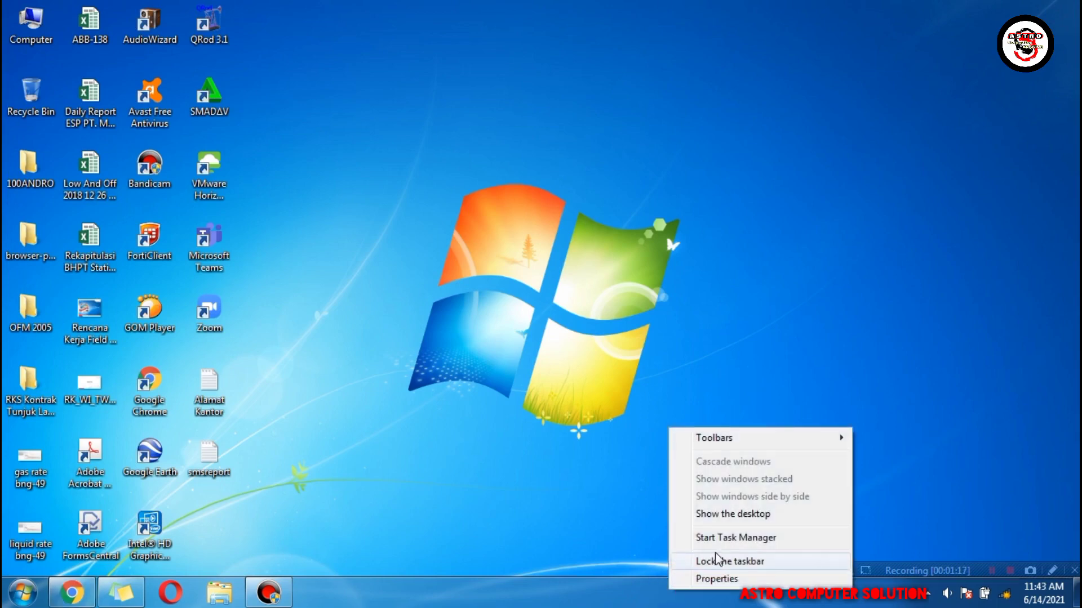
click(756, 543)
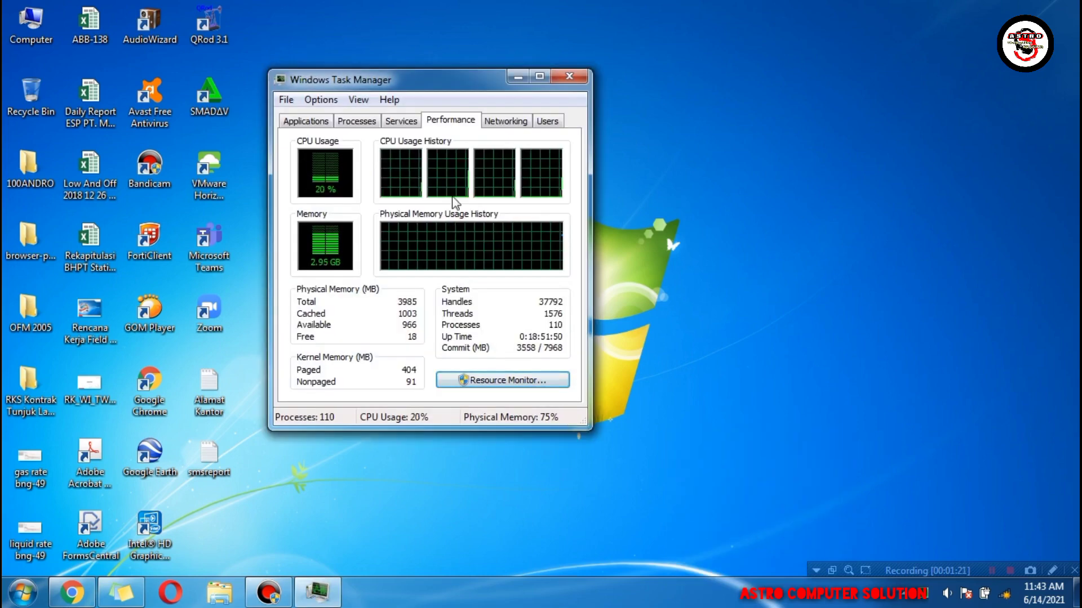
click(540, 77)
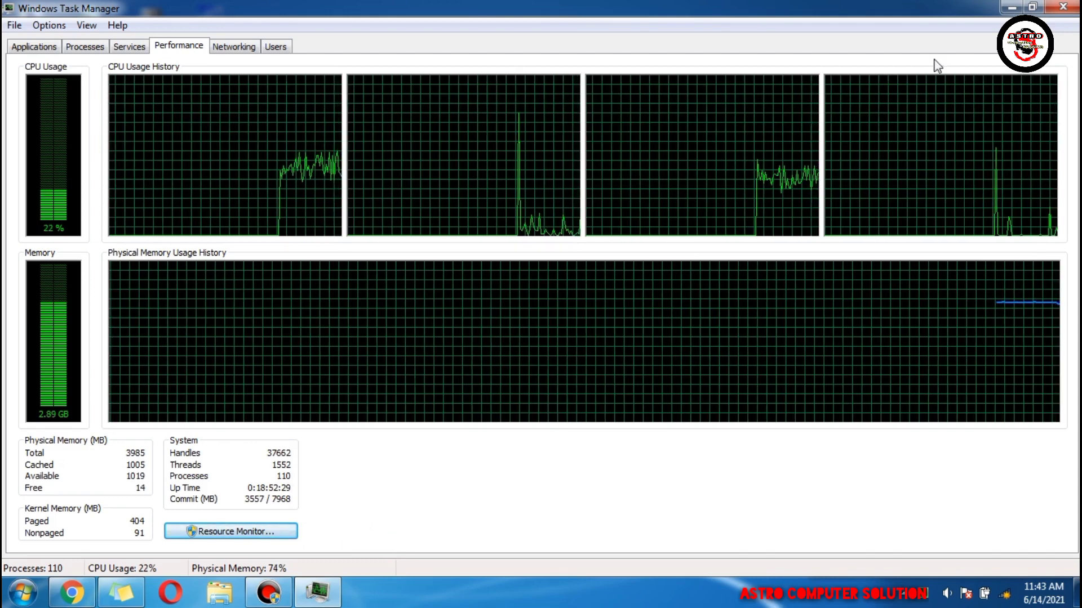
click(1011, 7)
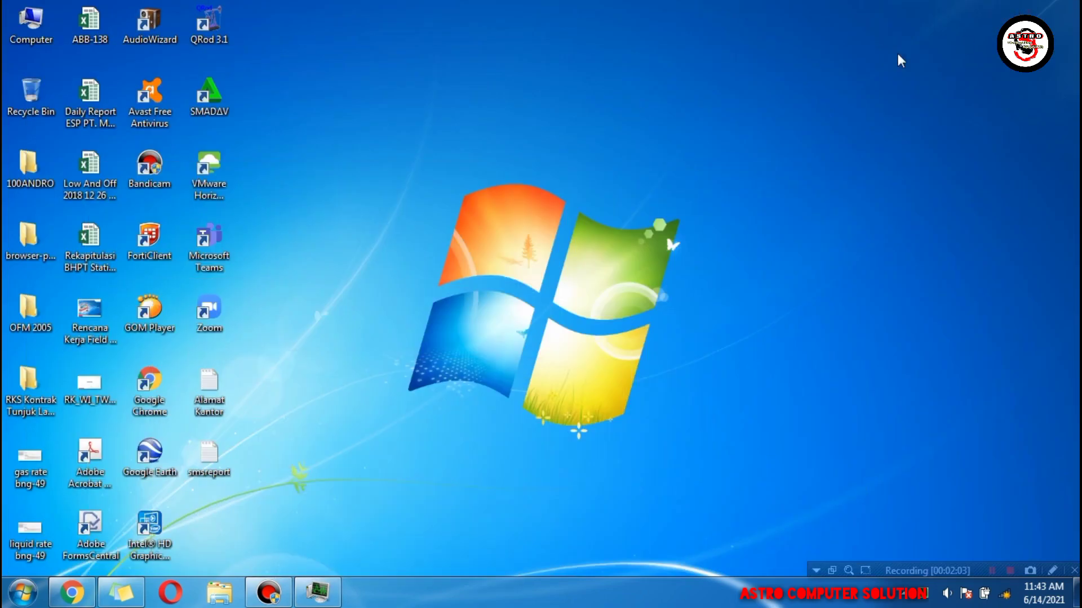
right_click(540, 138)
click(580, 188)
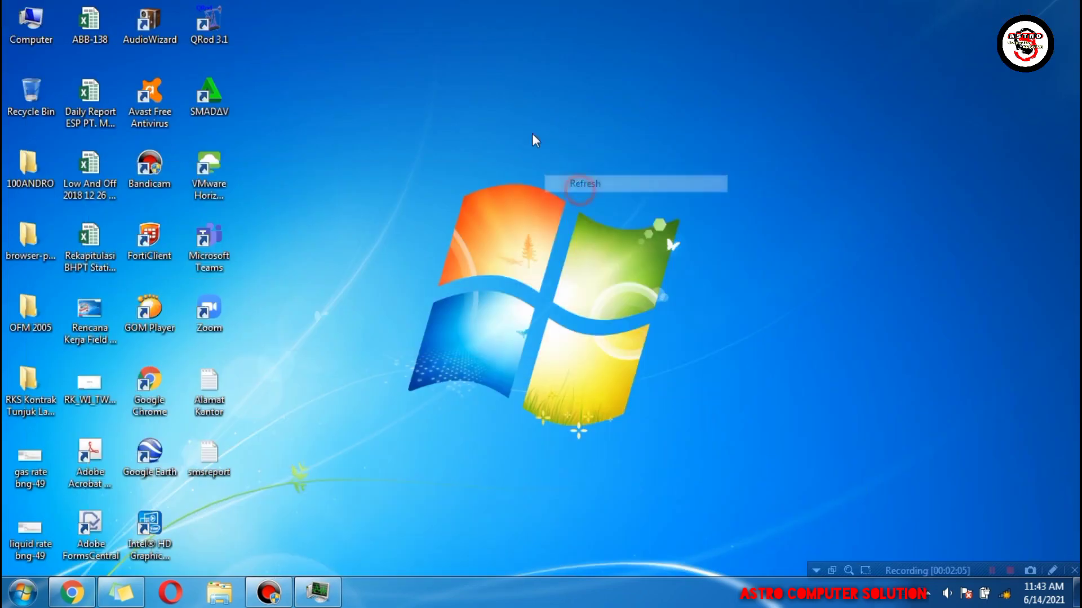
Step: Open the Performance Options dialog from the computer's advanced system settings
right_click(32, 38)
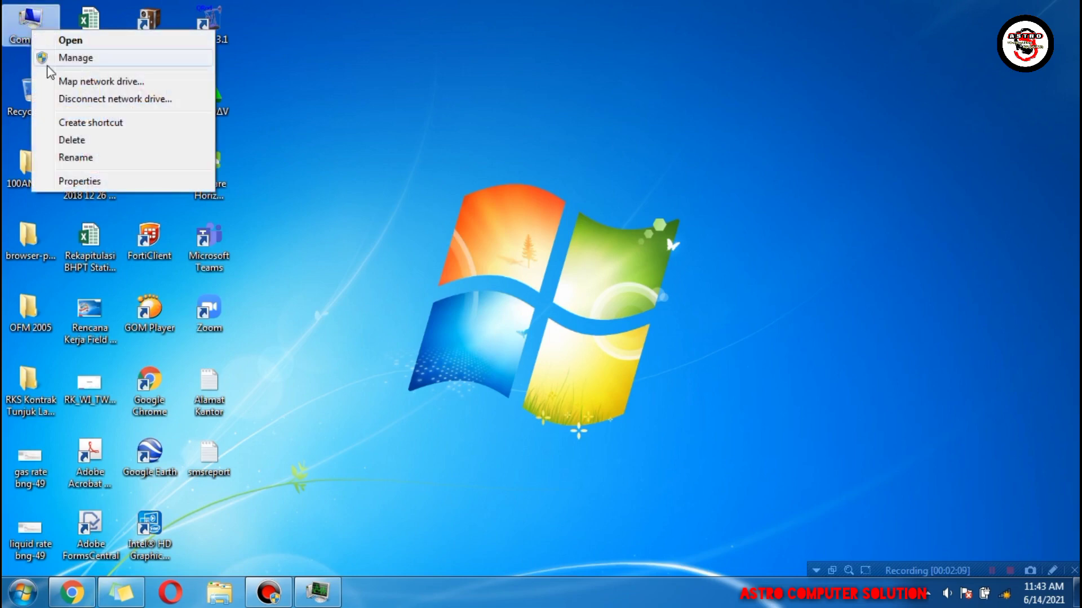
click(87, 186)
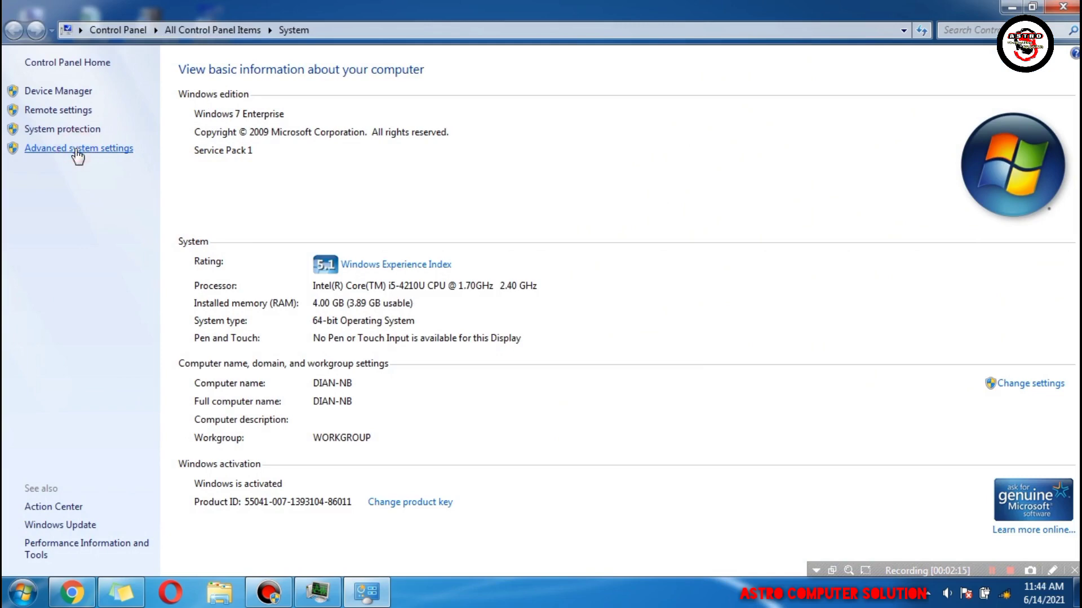
click(93, 151)
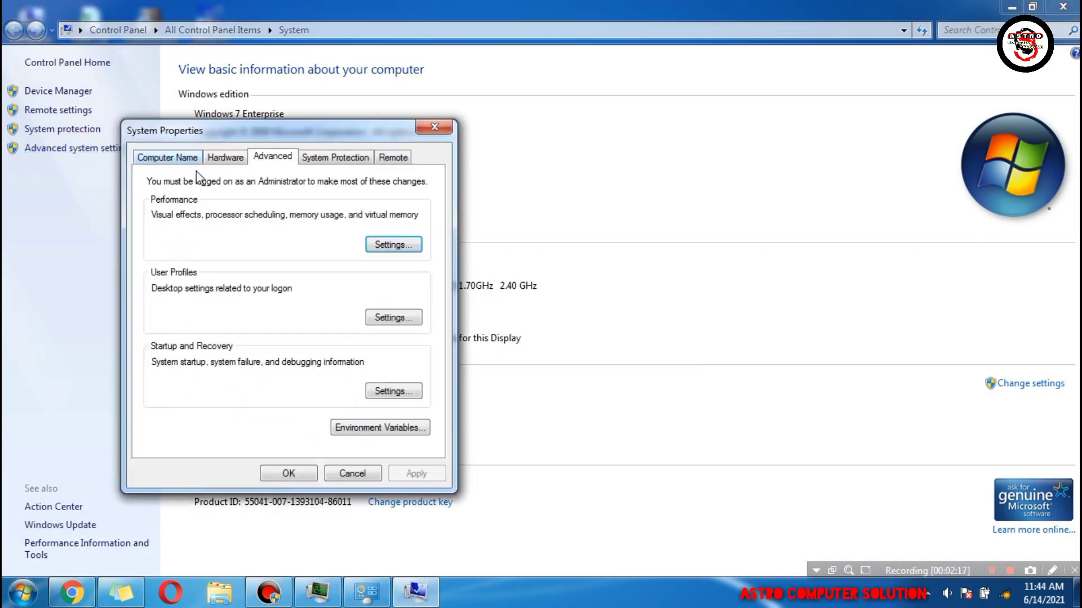
click(385, 246)
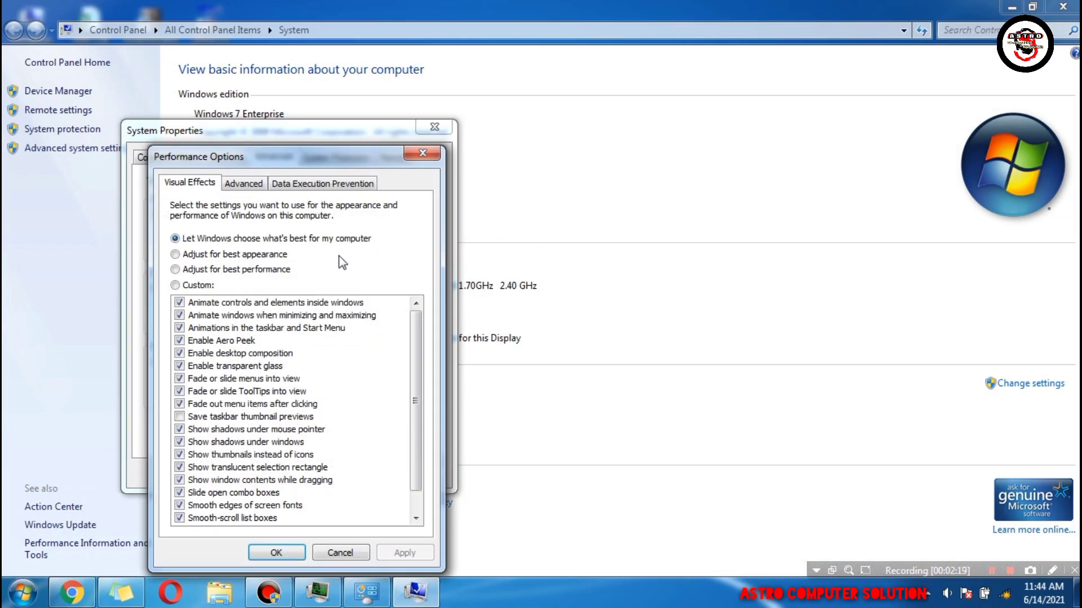
Step: Turn off the control, window and taskbar animations, Aero Peek, desktop composition, transparent glass, and menu and ToolTip fades, and apply the changes
click(179, 302)
click(179, 314)
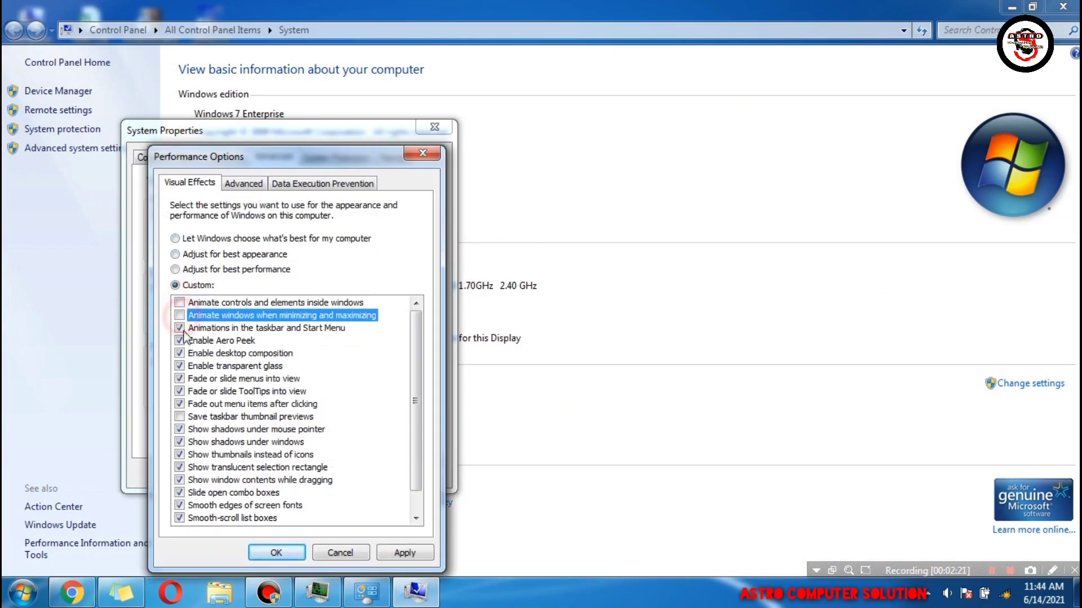
click(179, 328)
click(179, 340)
click(179, 353)
click(179, 365)
click(179, 378)
click(179, 391)
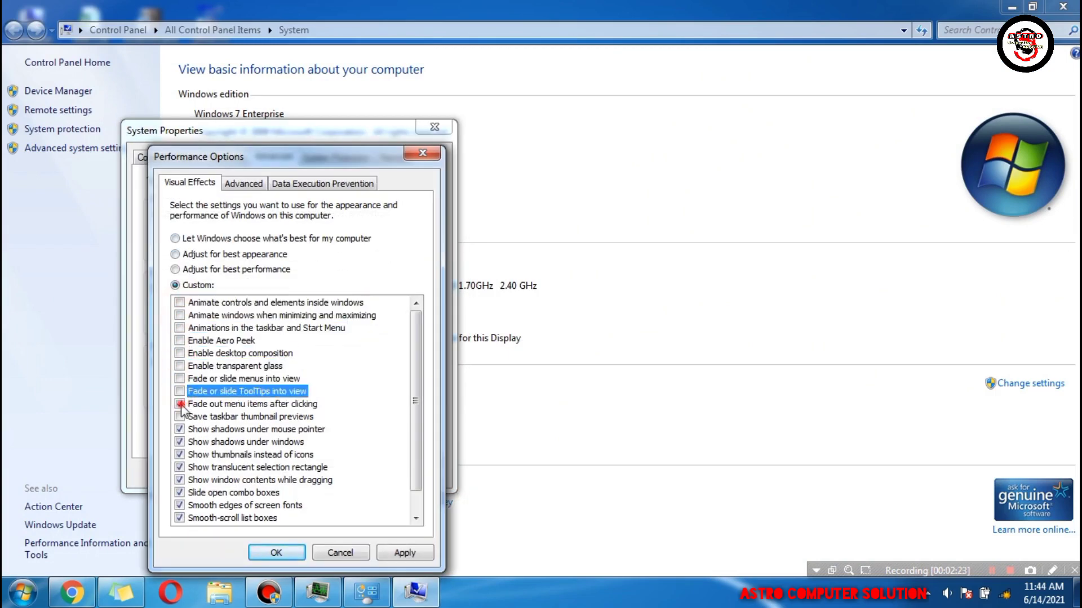
click(179, 403)
click(397, 553)
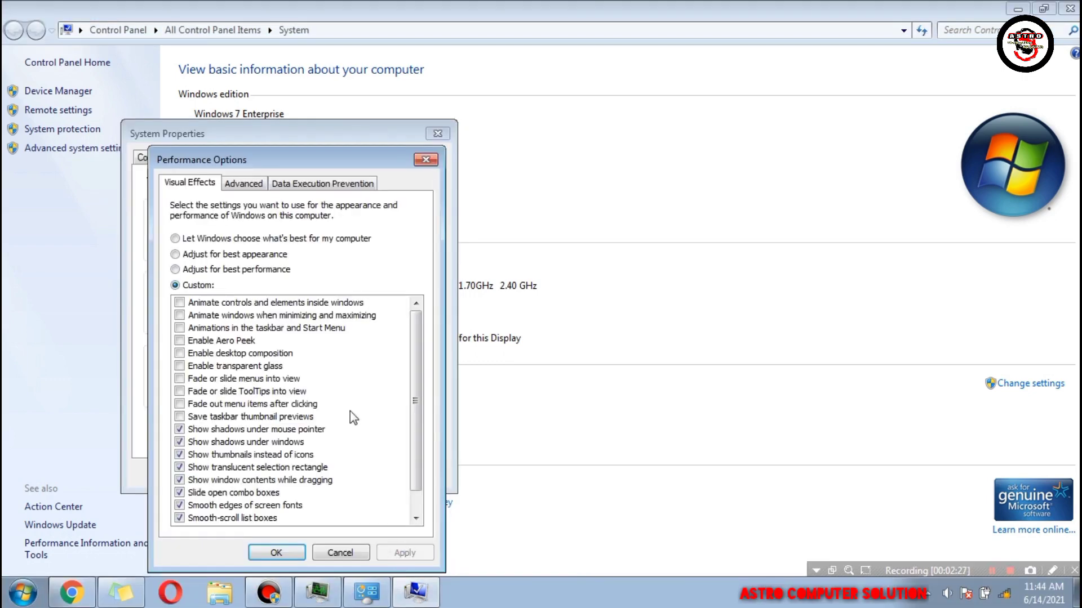
click(248, 184)
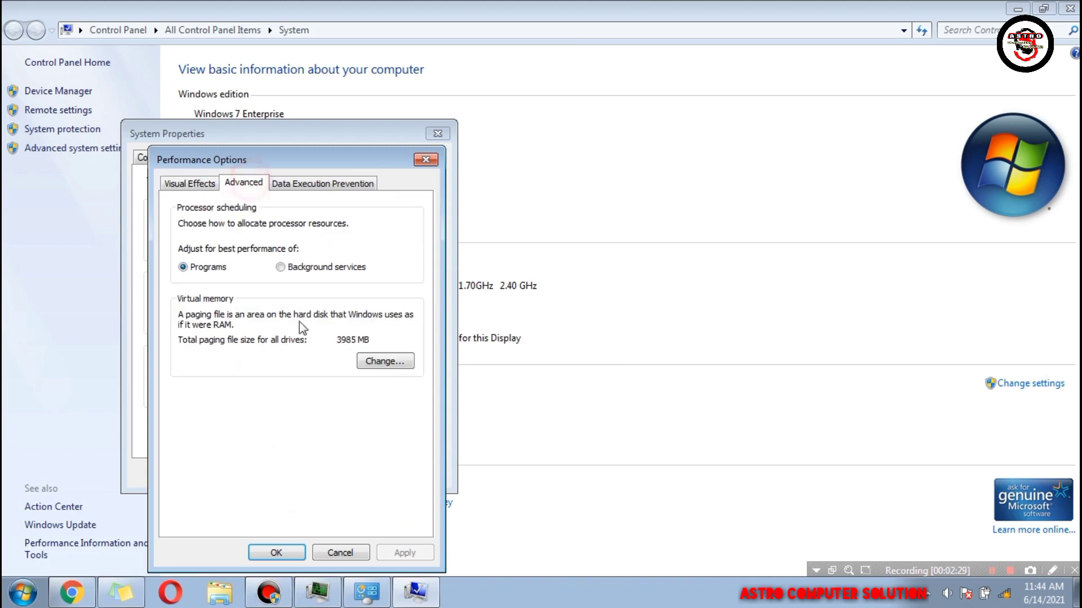
click(372, 363)
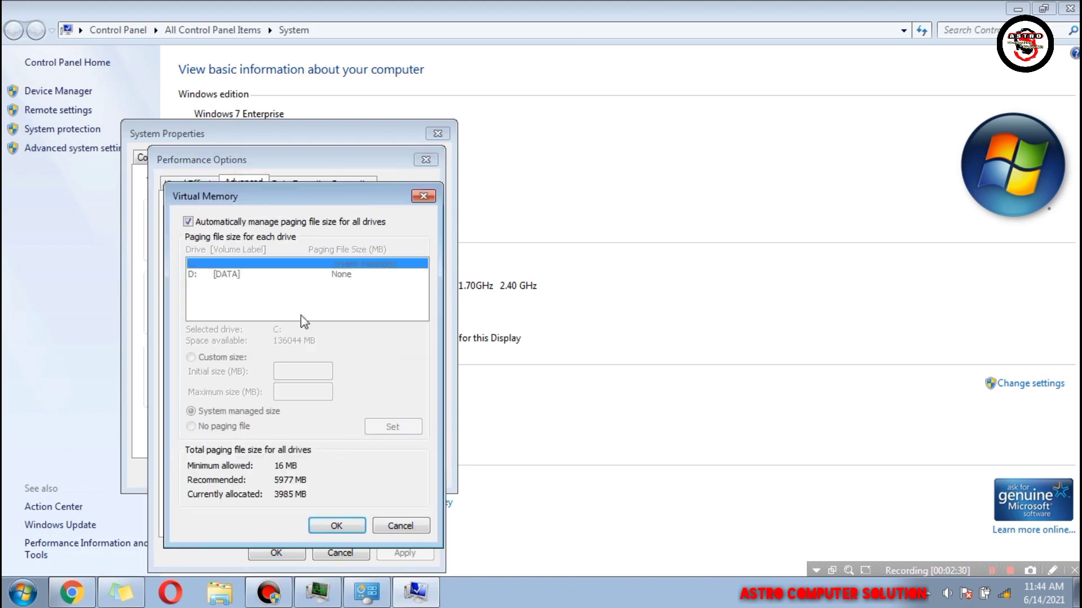
click(187, 221)
click(188, 222)
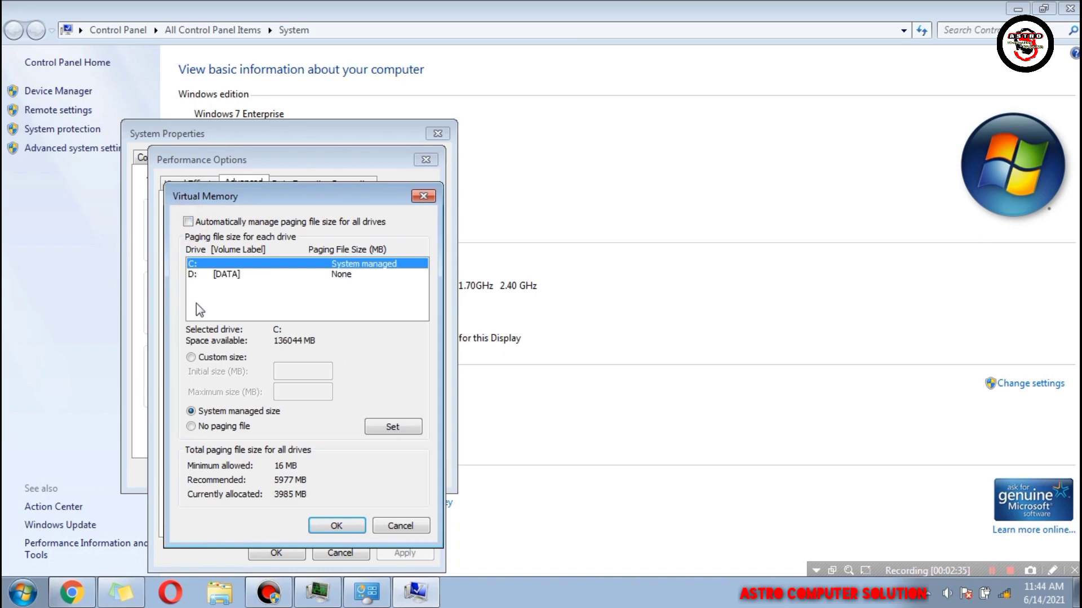
click(203, 358)
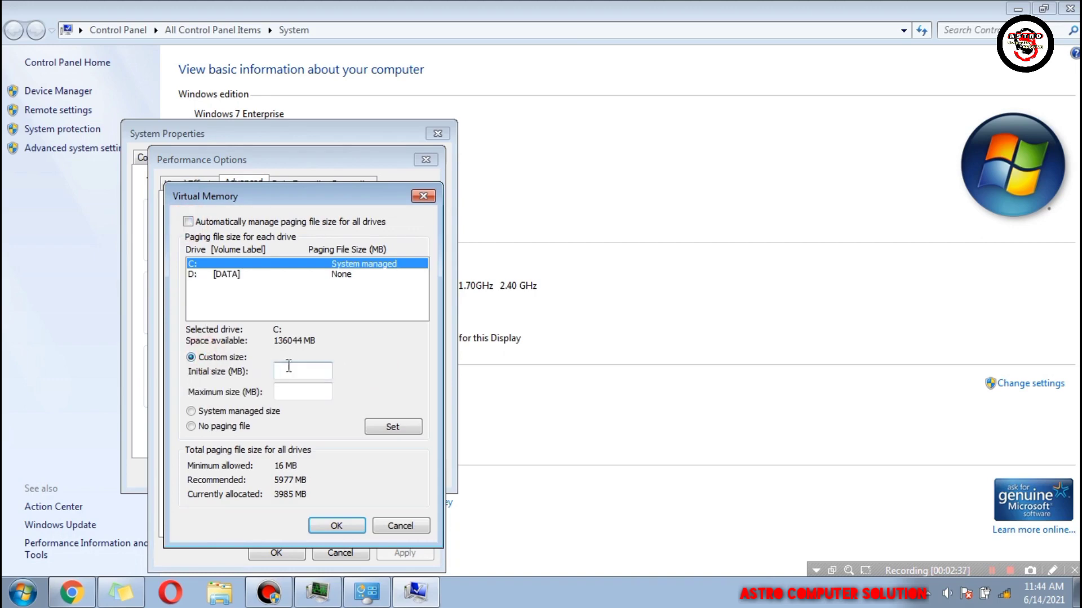
click(424, 195)
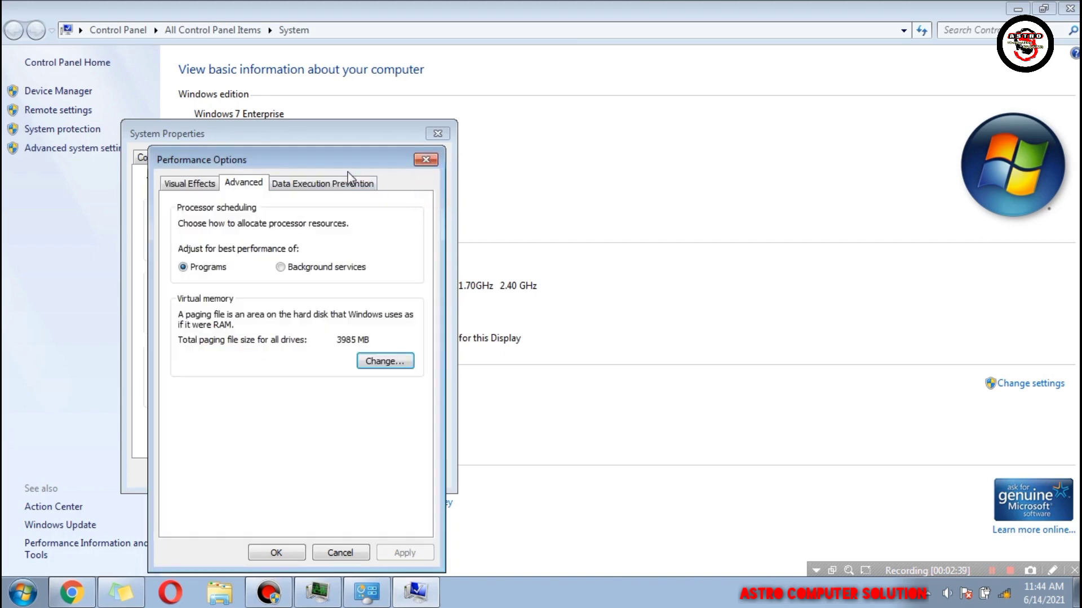
click(428, 162)
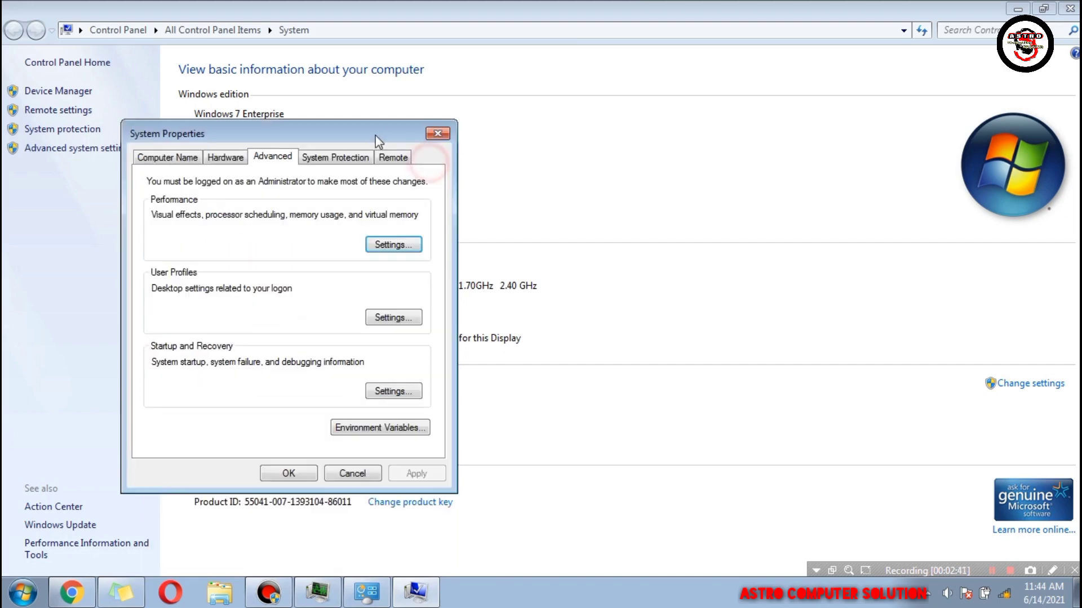
Step: In the virtual memory settings, turn off automatic paging file management and choose a custom size for drive C
drag(375, 135, 802, 153)
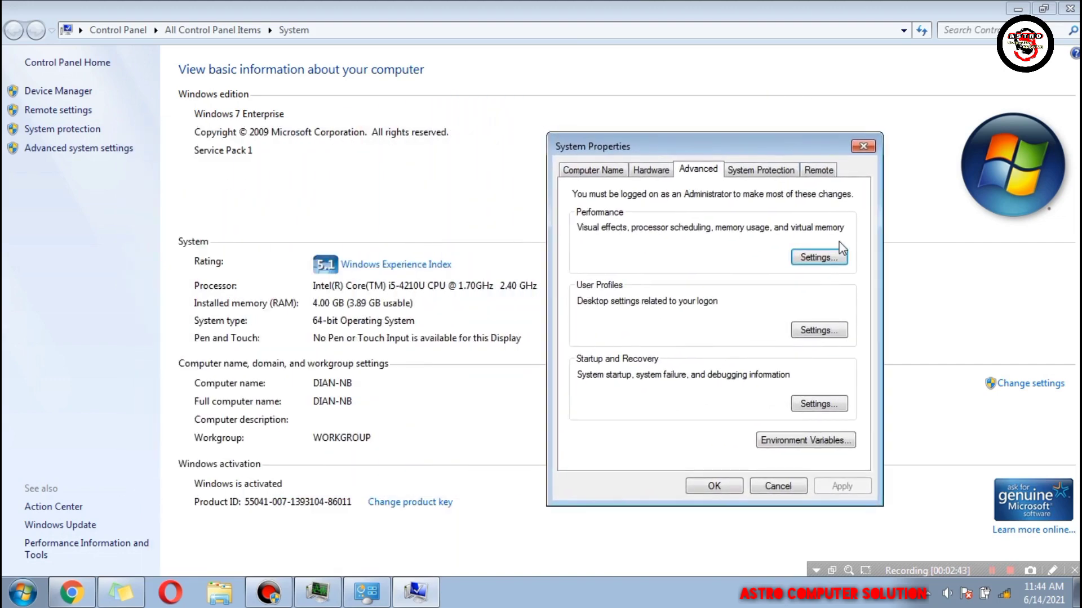
click(820, 265)
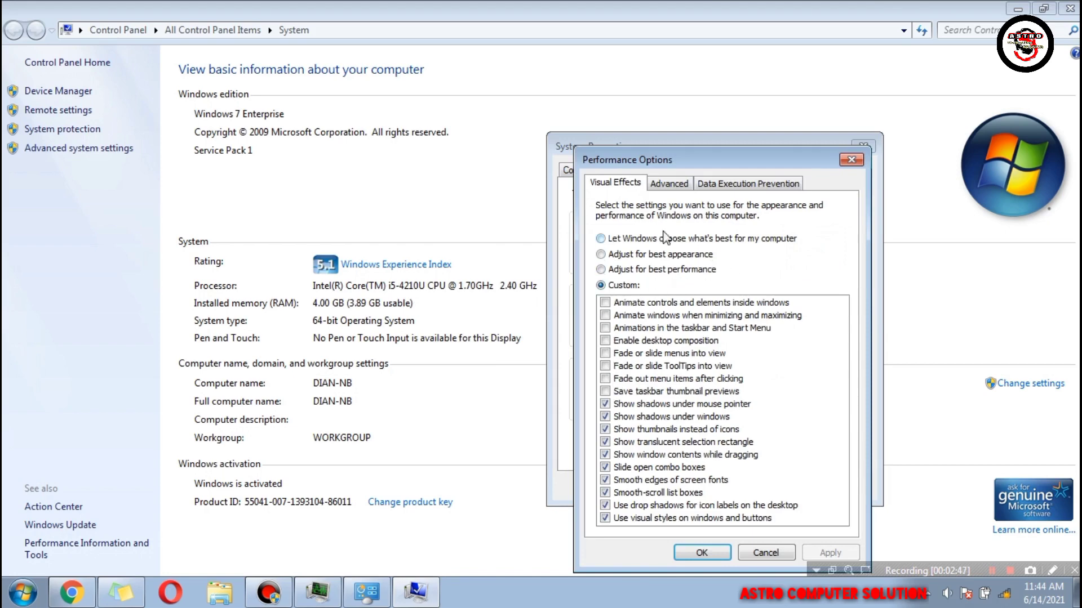
click(669, 185)
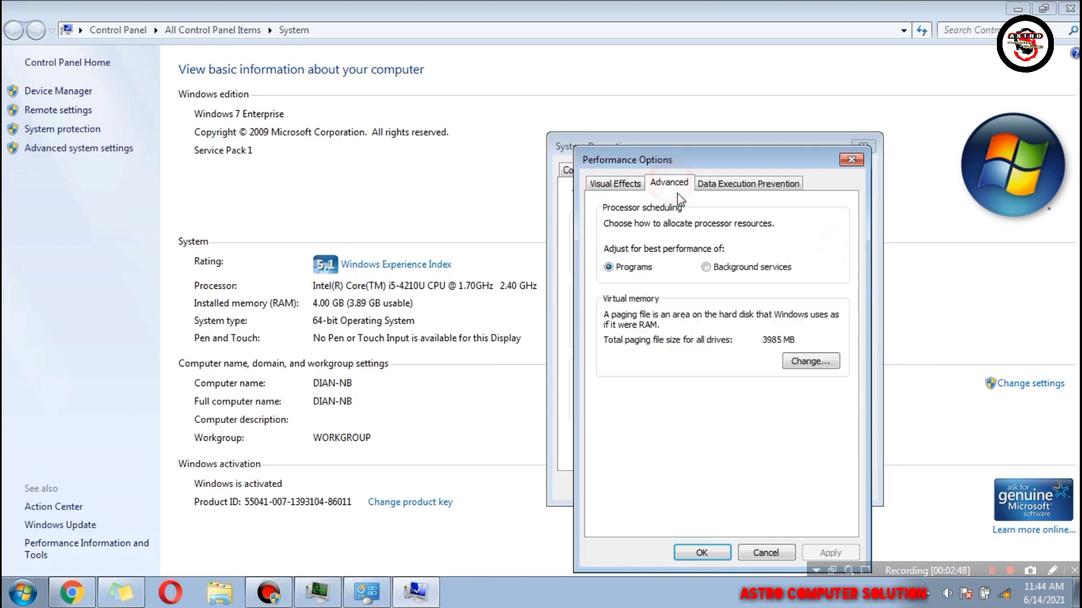
click(802, 366)
click(613, 221)
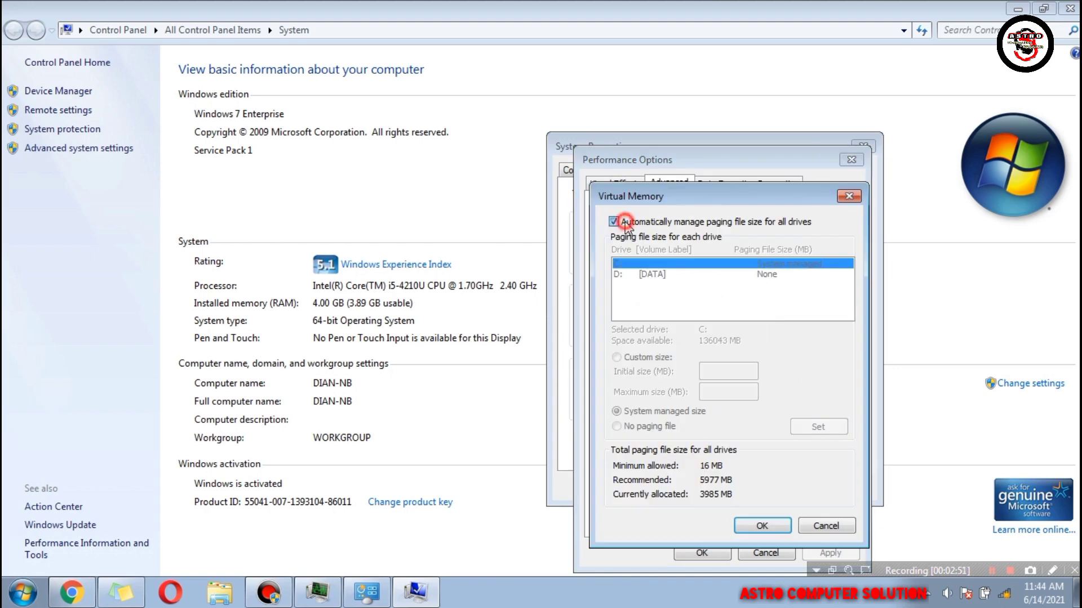
click(658, 357)
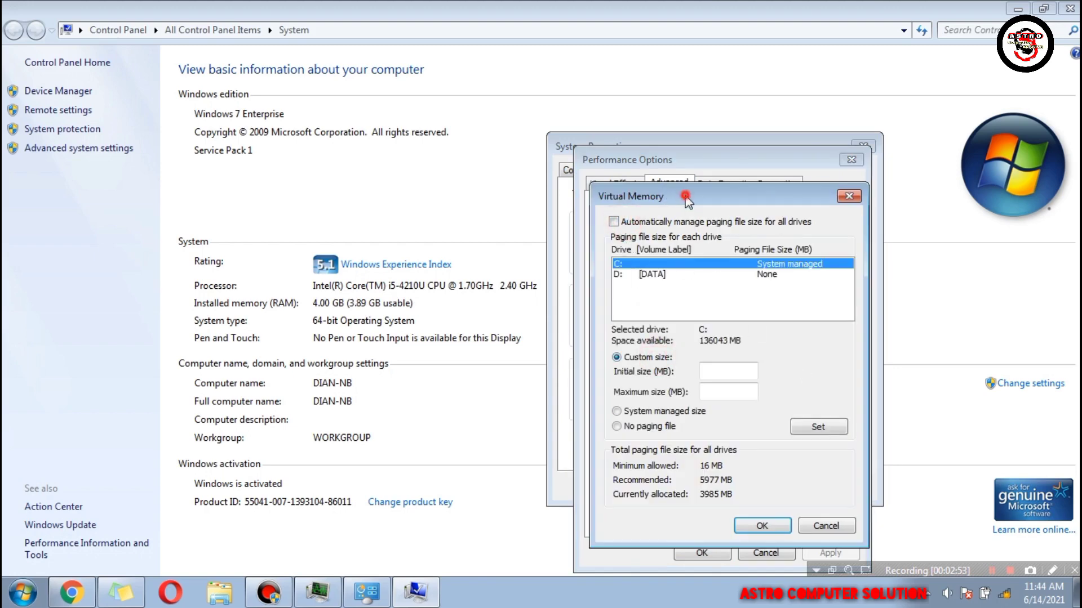
Step: Set drive C's paging file to an initial size of 4000 MB and a maximum of 8000 MB, and confirm the performance settings
drag(685, 197, 682, 165)
click(716, 340)
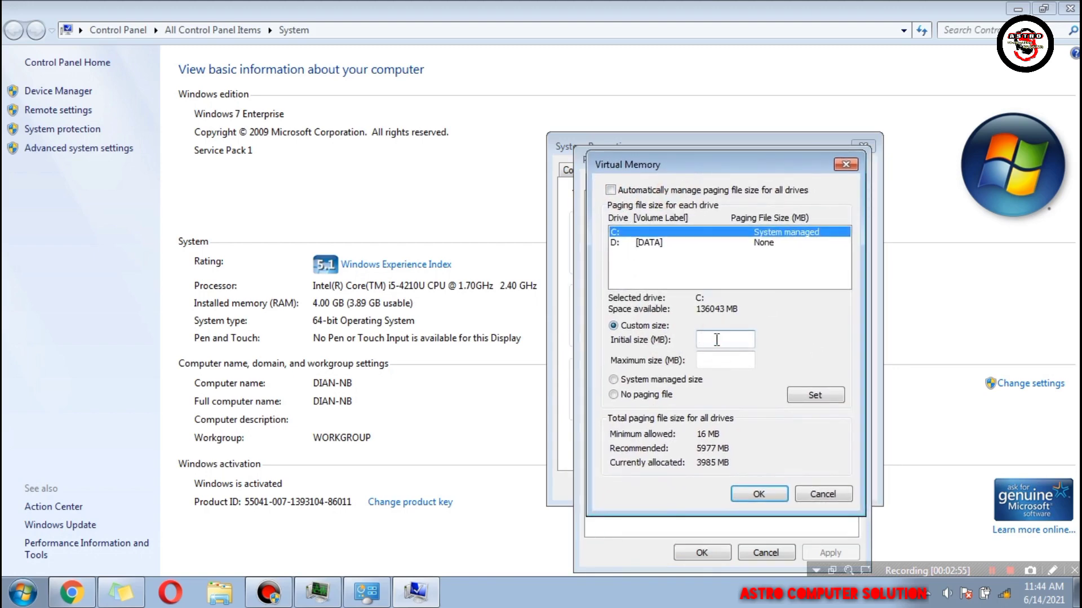
text(4000)
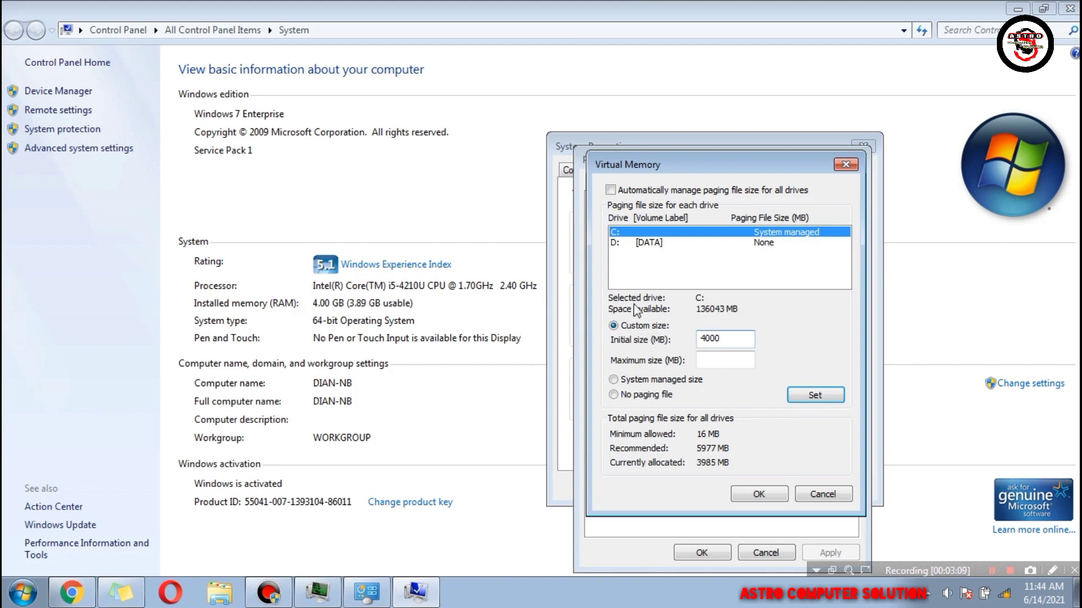
click(719, 363)
text(8000)
click(830, 397)
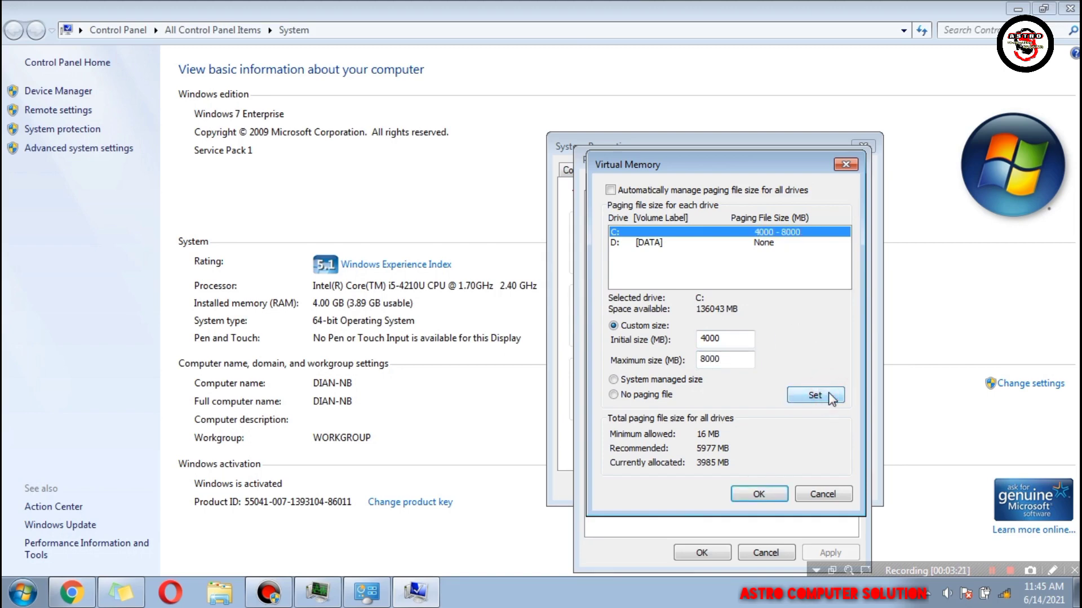
click(758, 494)
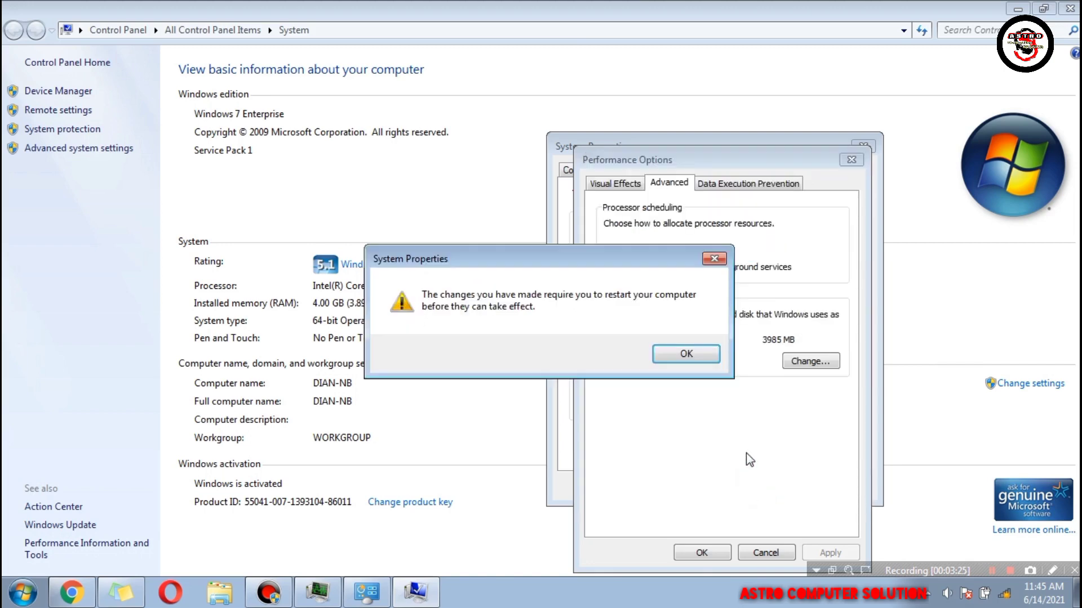
click(700, 357)
click(711, 553)
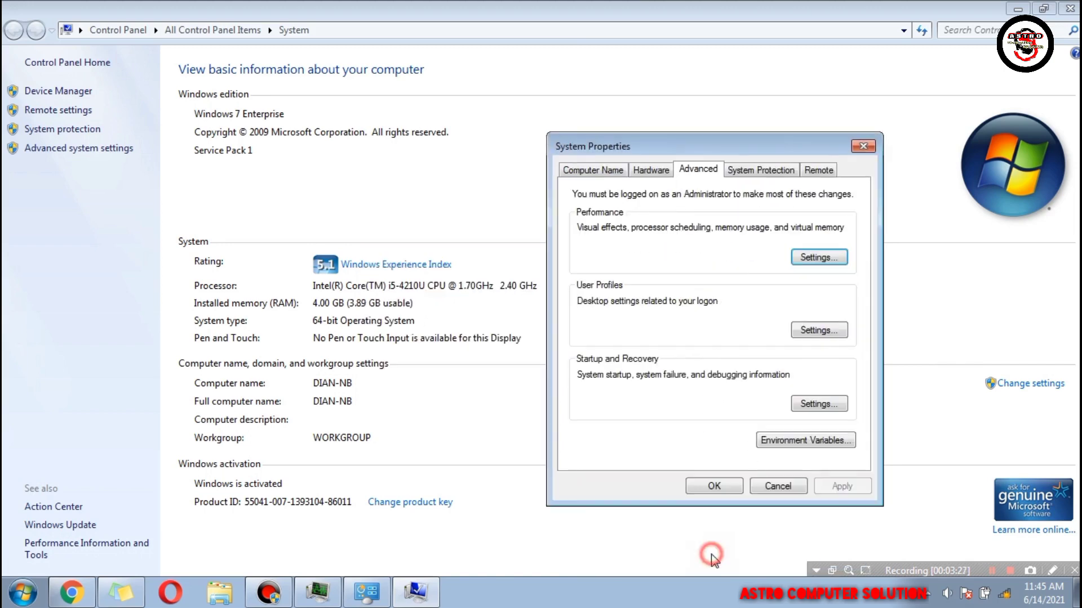
Step: Confirm the system properties, postpone the computer restart, and close the System window
click(698, 488)
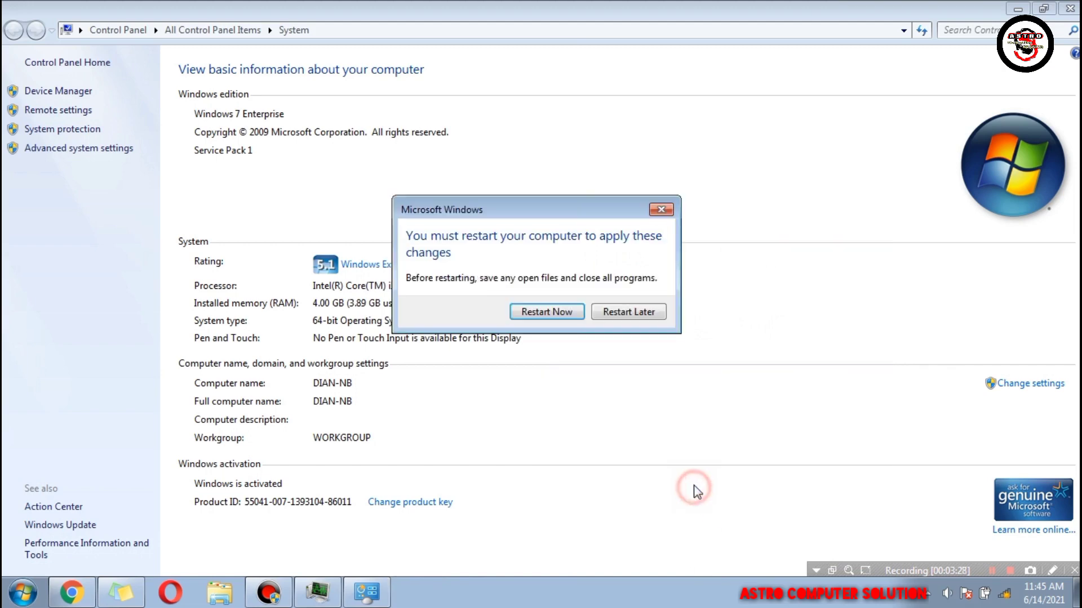
click(638, 316)
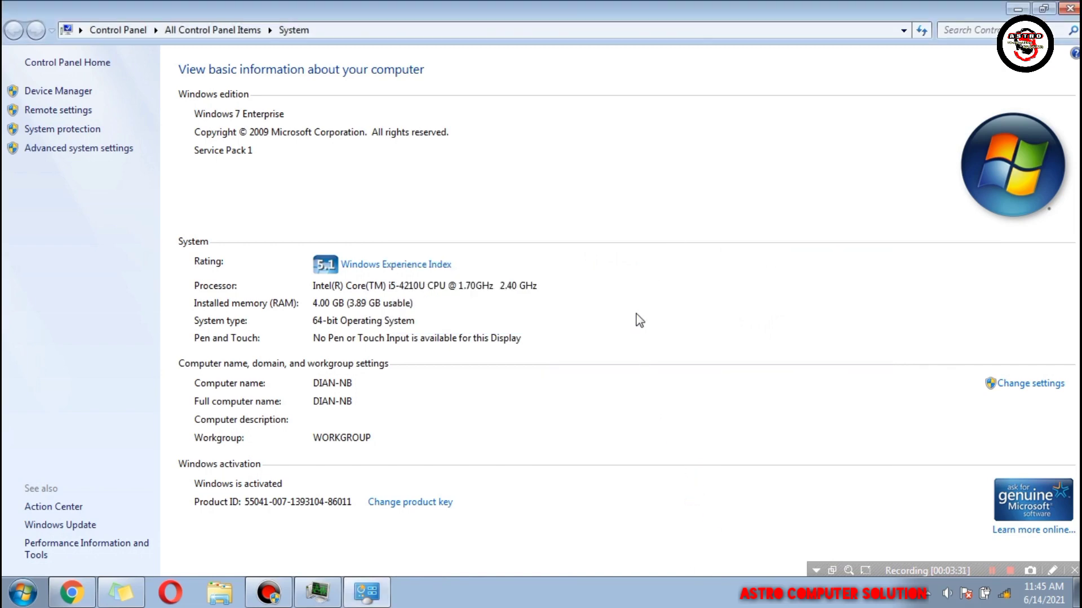
click(1069, 8)
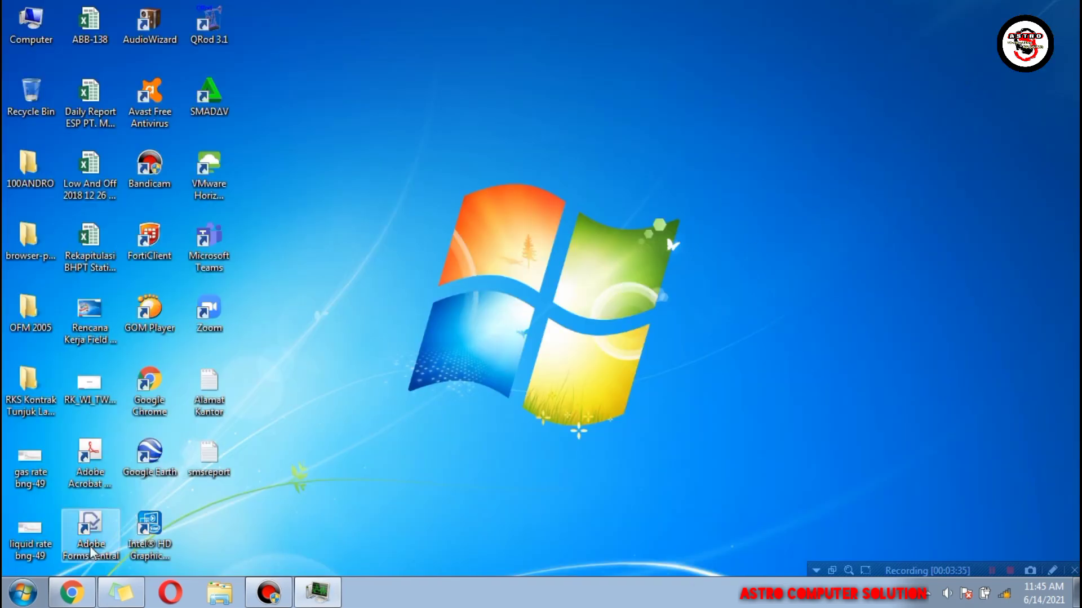
Step: Switch Control Panel to the Category view, open the installed programs for uninstalling, and show them as a list
click(23, 599)
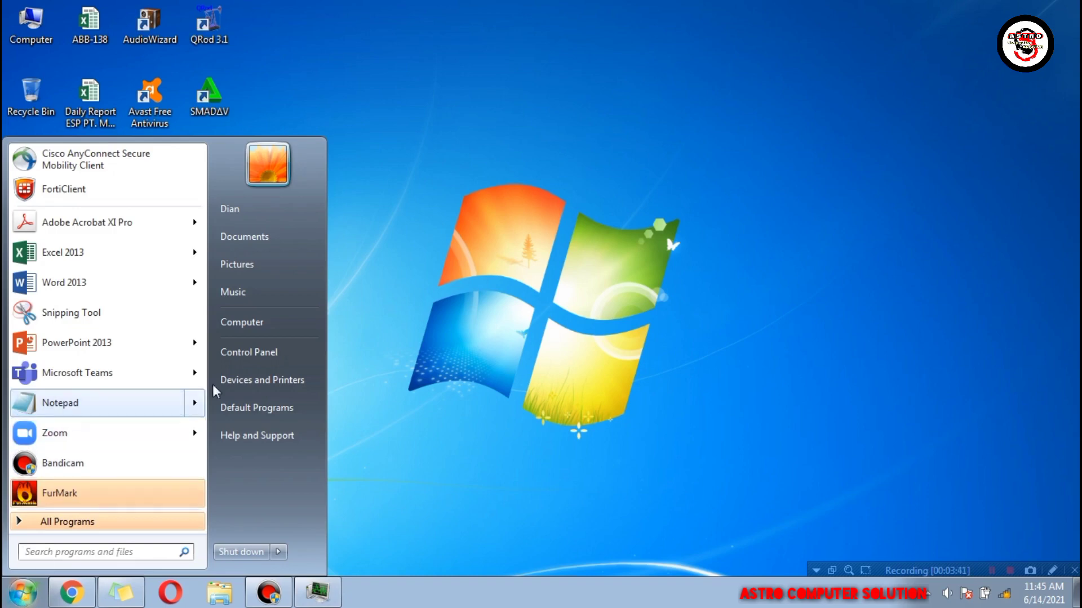
click(305, 350)
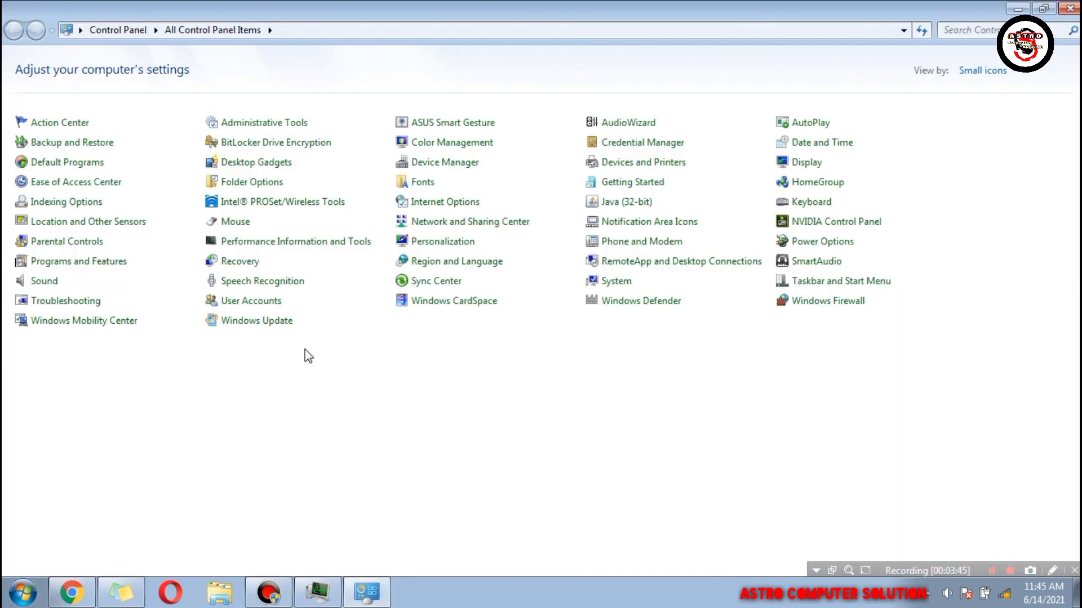
click(981, 73)
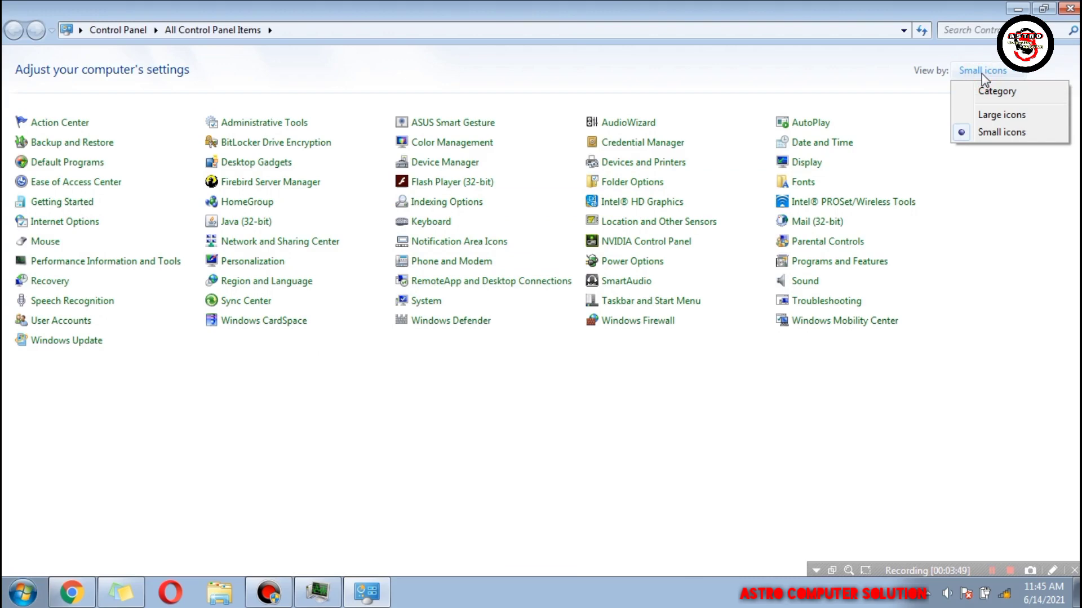
click(978, 93)
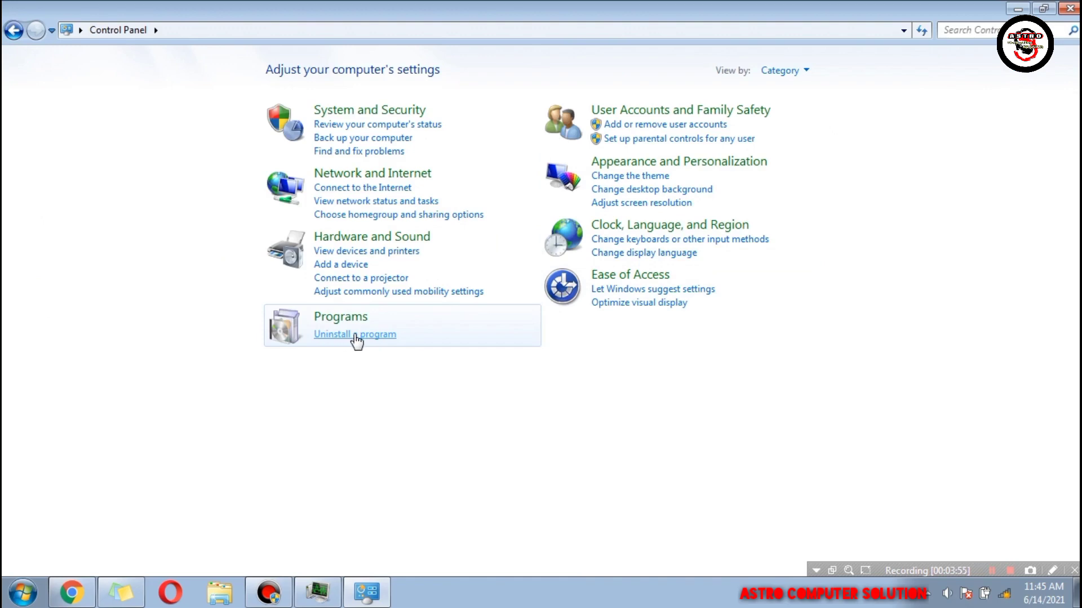
click(356, 335)
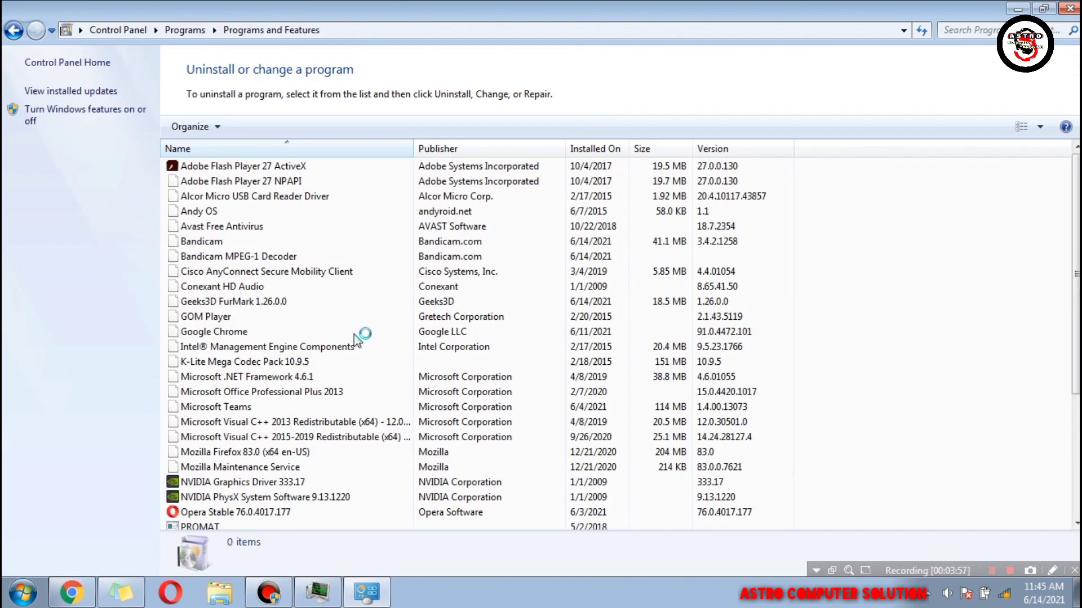
click(1041, 128)
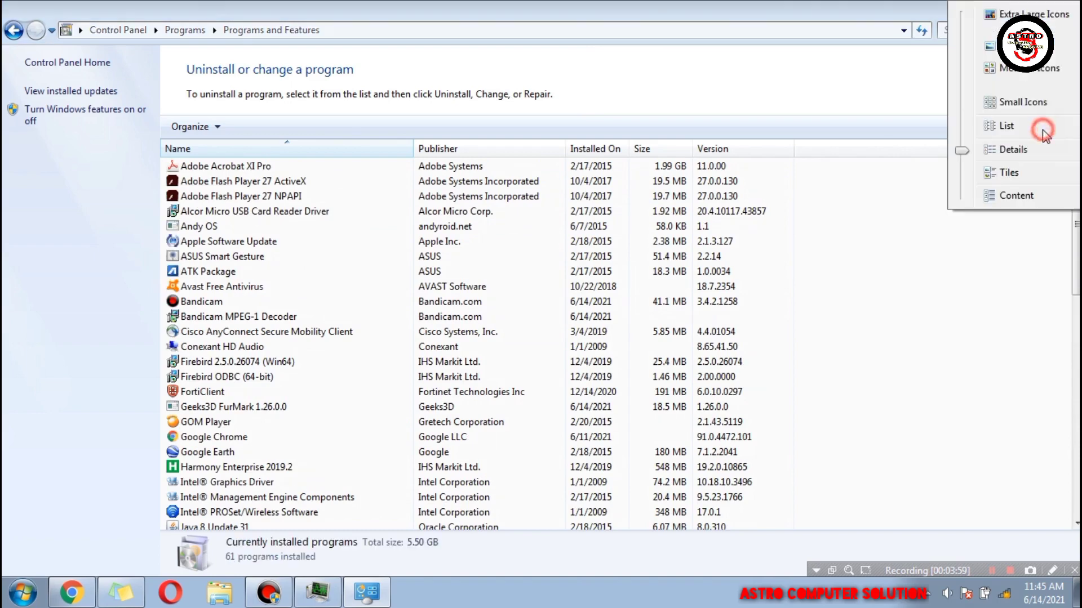
click(996, 129)
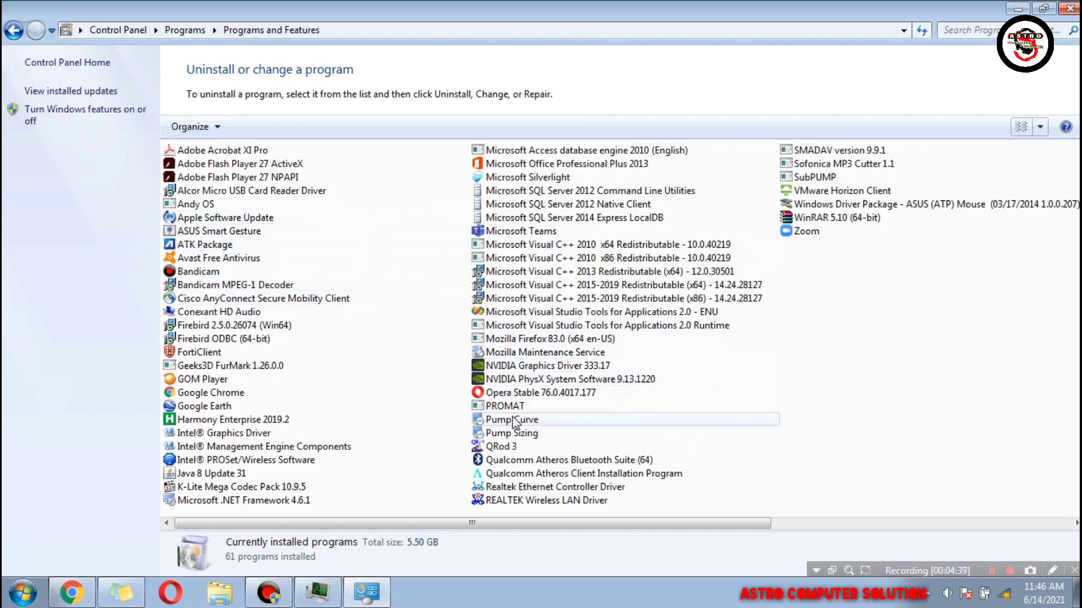
Step: Uninstall Avast Free Antivirus through its setup program and postpone the restart
click(200, 259)
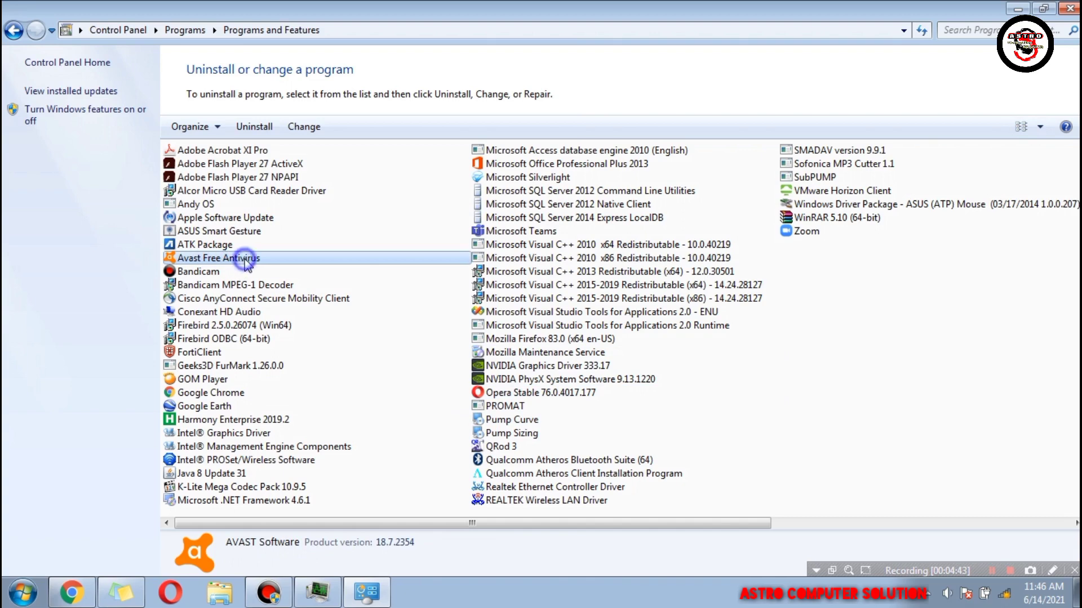
right_click(245, 260)
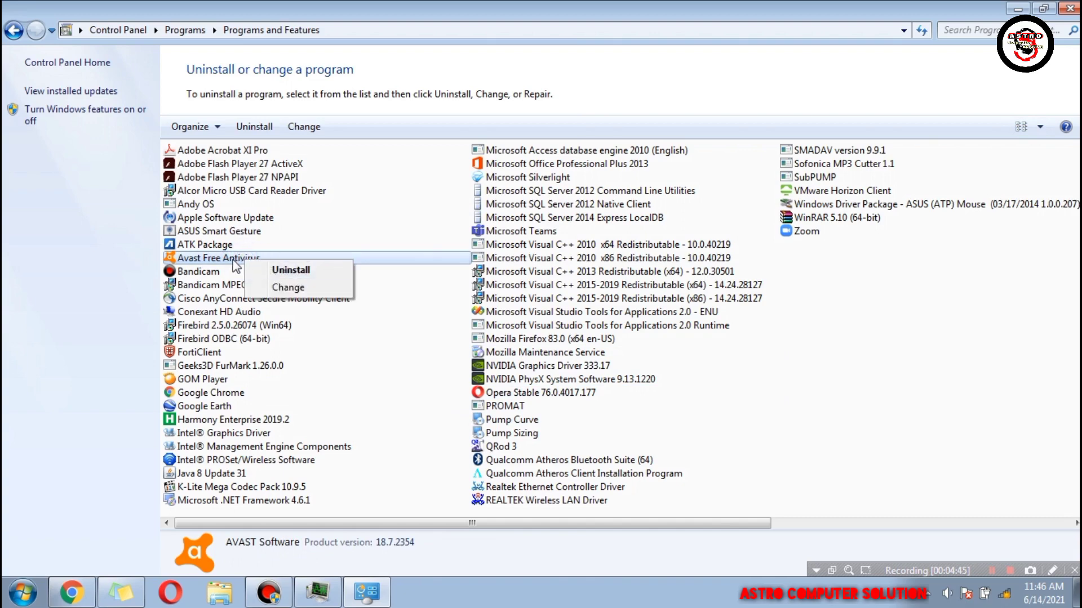
click(235, 263)
right_click(252, 261)
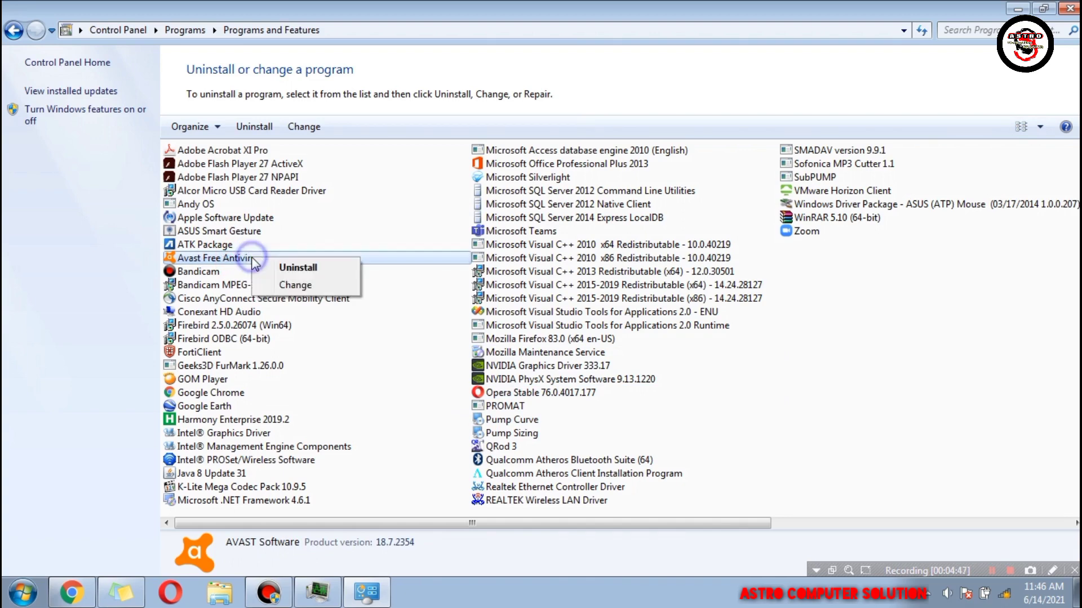
click(285, 283)
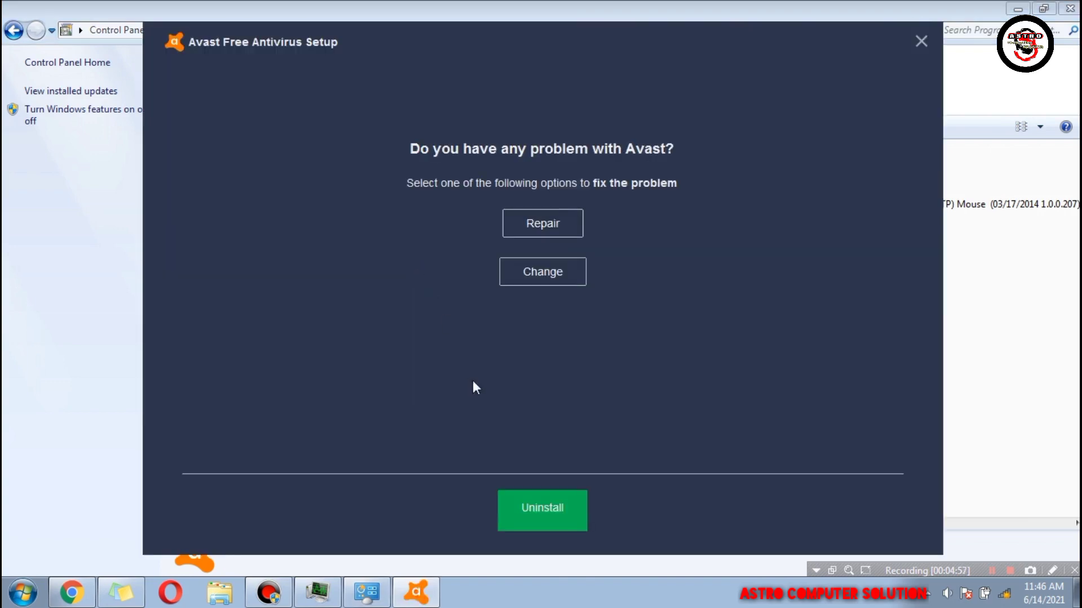
click(538, 517)
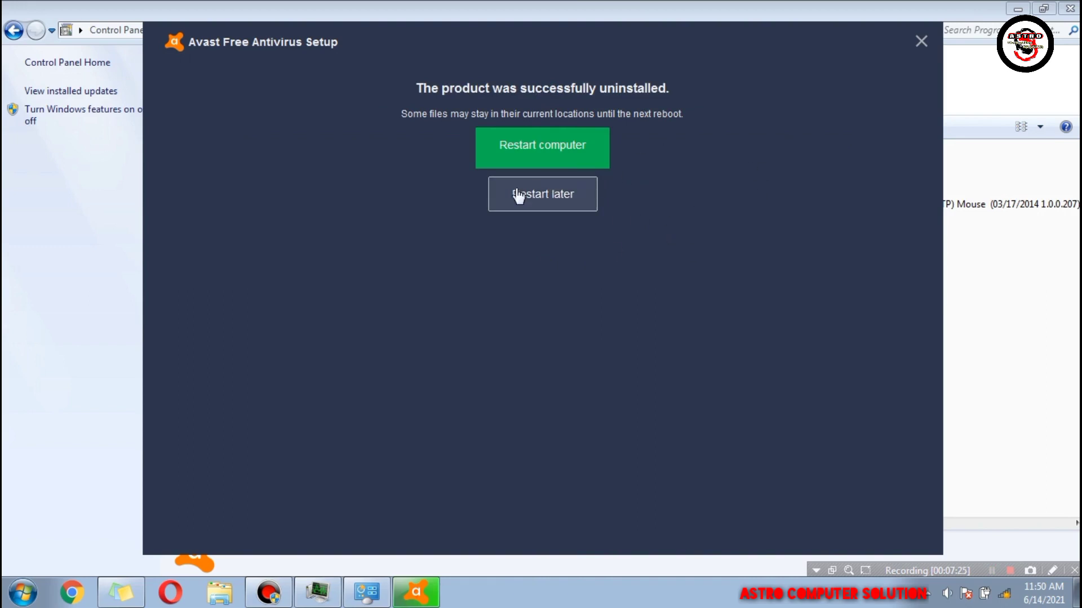
click(561, 209)
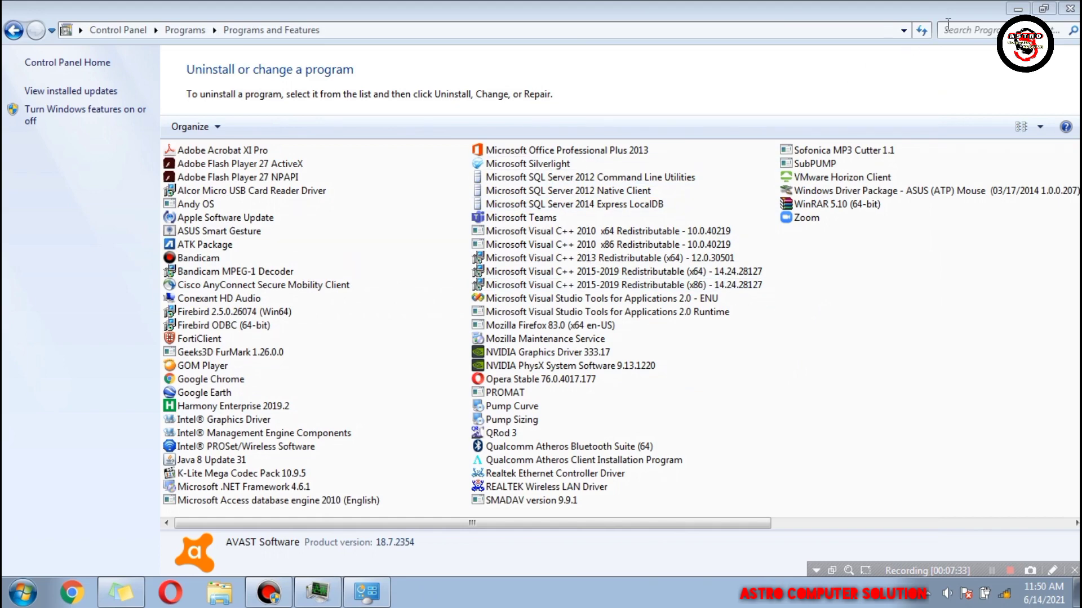
Step: Open Control Panel's System and Security category, and search for "serv" to open the Services console
click(14, 31)
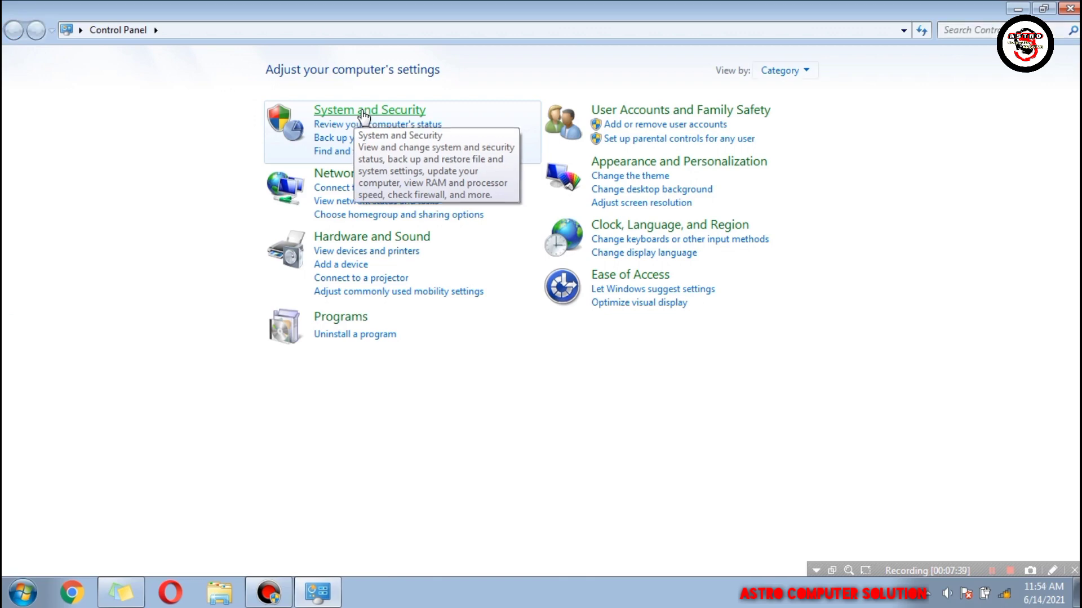
click(364, 113)
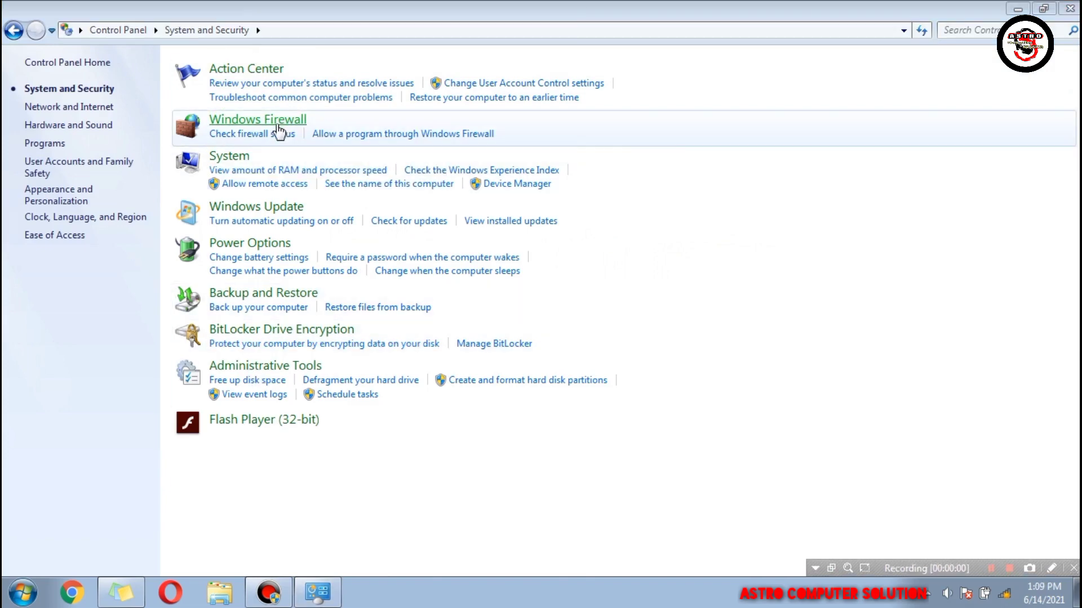
click(22, 596)
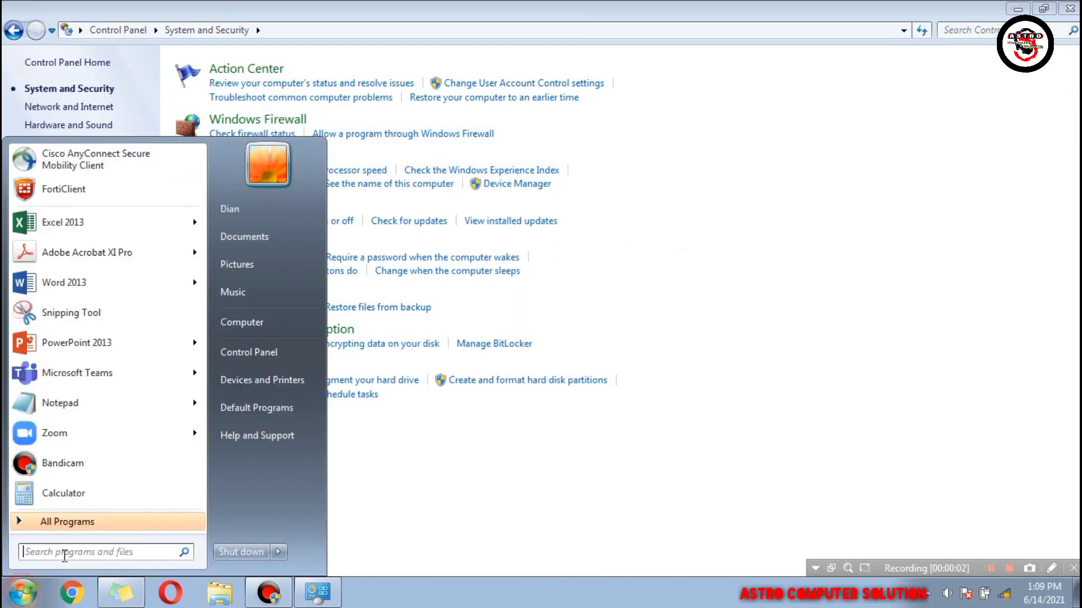
text(serv)
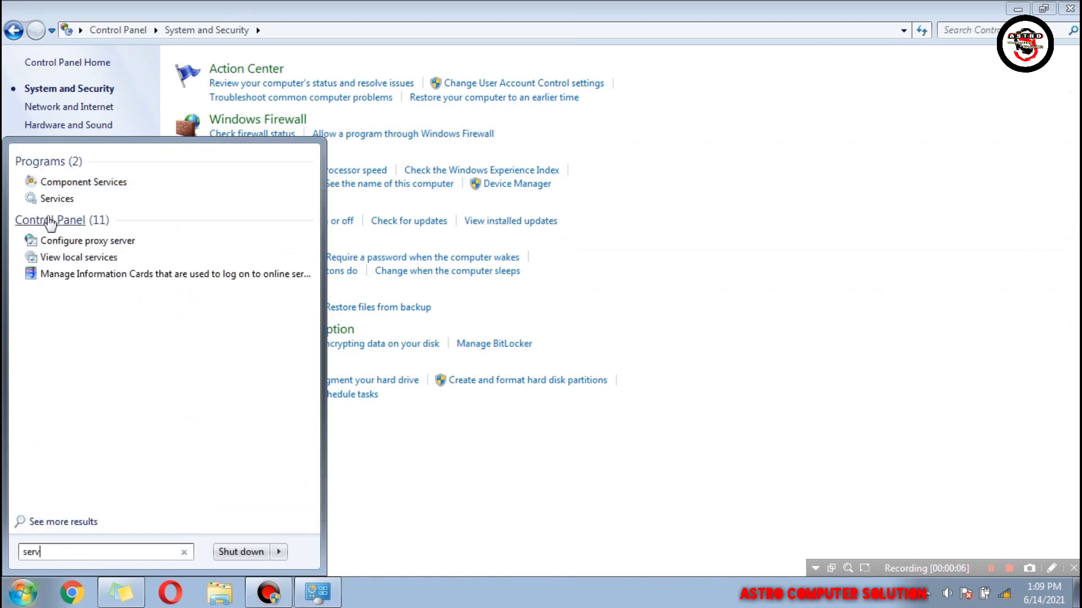
click(85, 200)
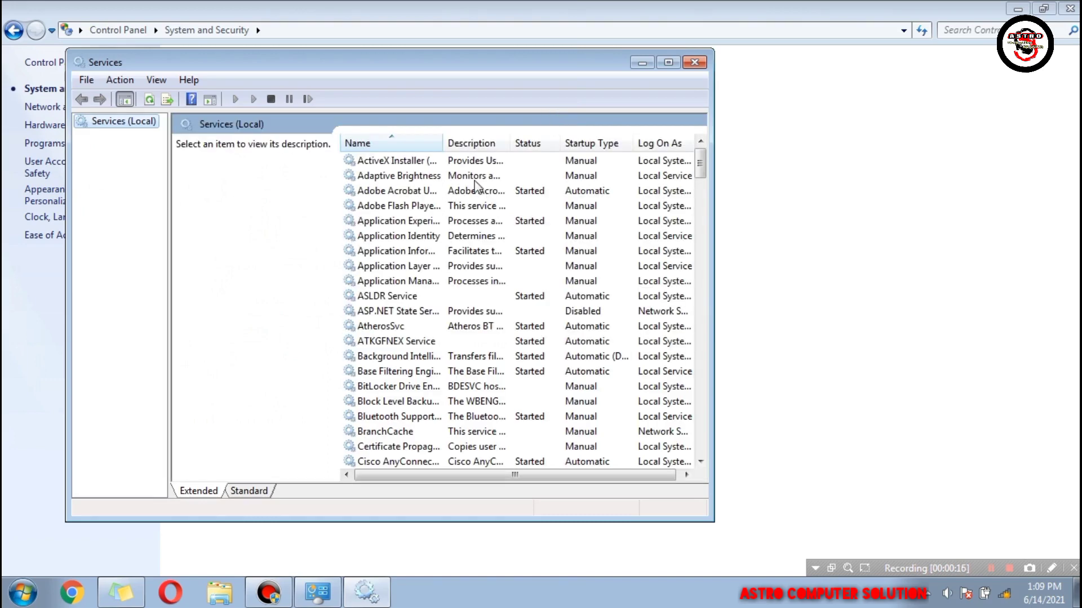
Step: Set the Windows Update service's startup type to Disabled, stop the service, and close the Services console
drag(705, 174, 731, 459)
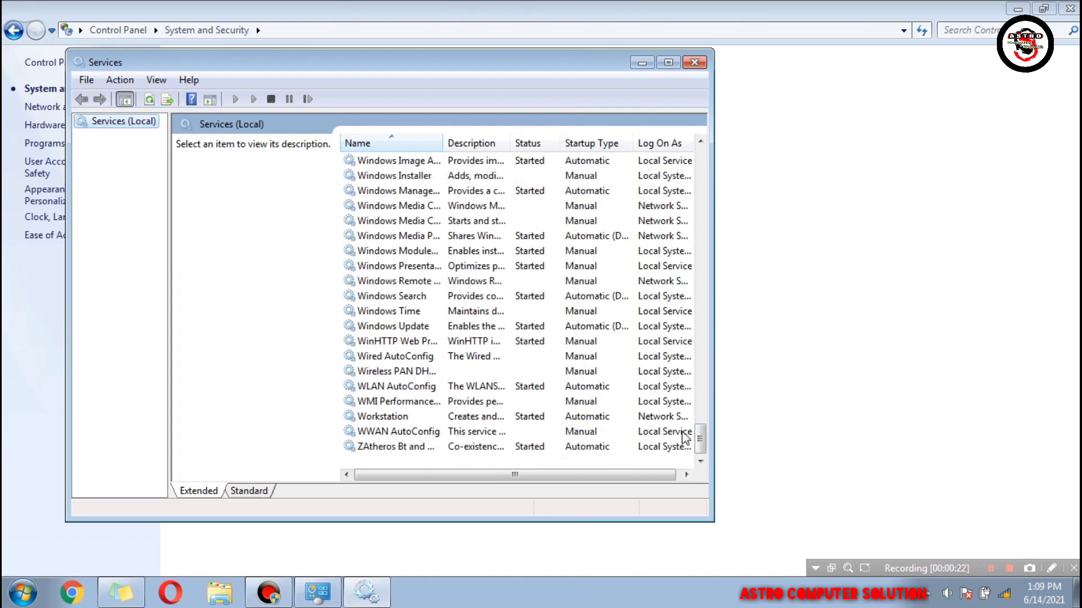
click(419, 327)
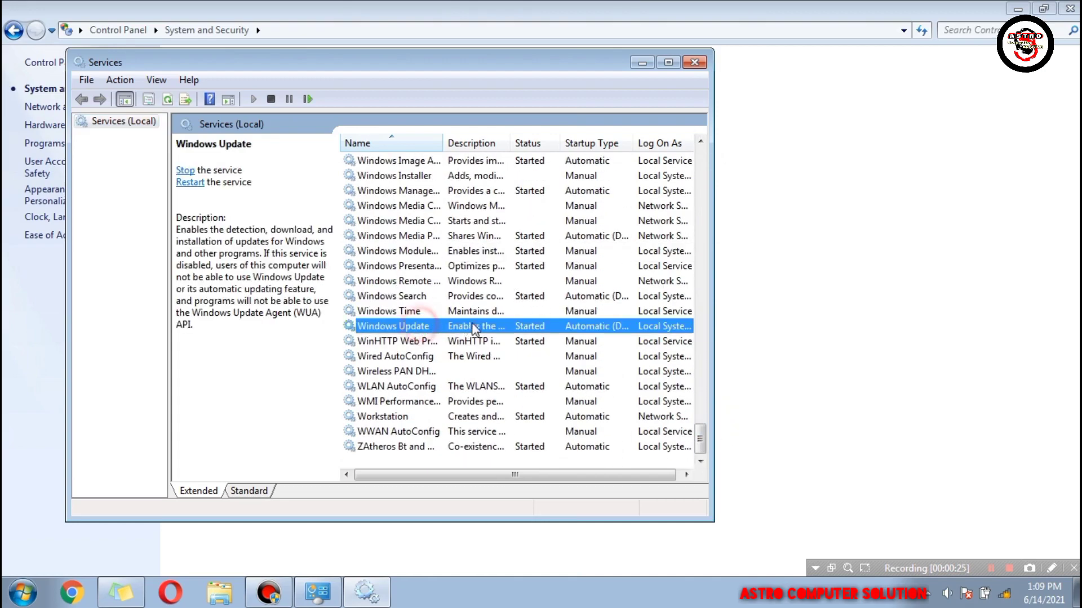
right_click(514, 327)
click(572, 473)
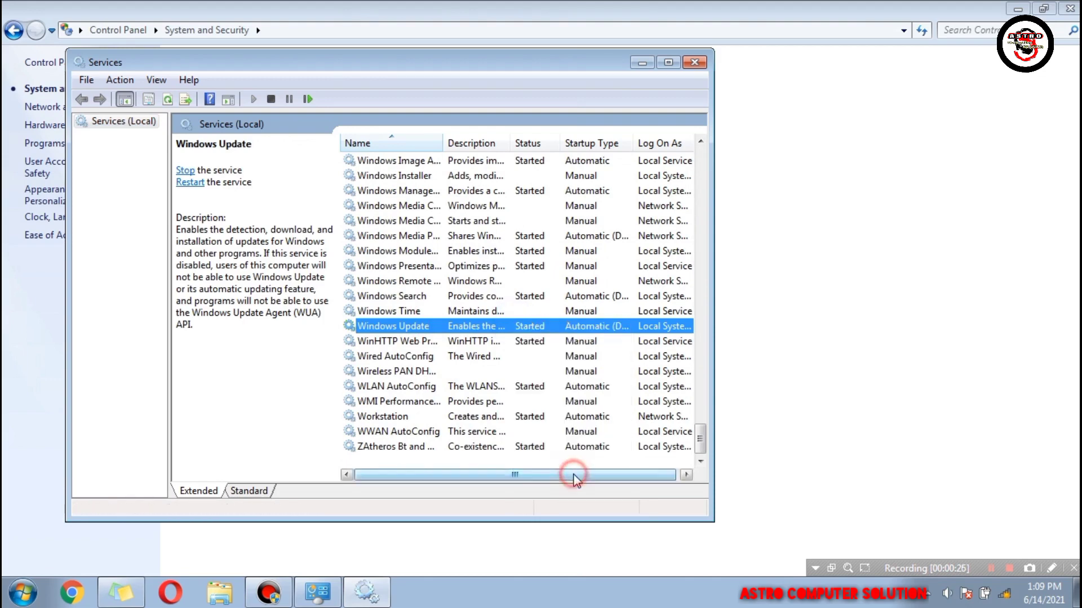
click(371, 274)
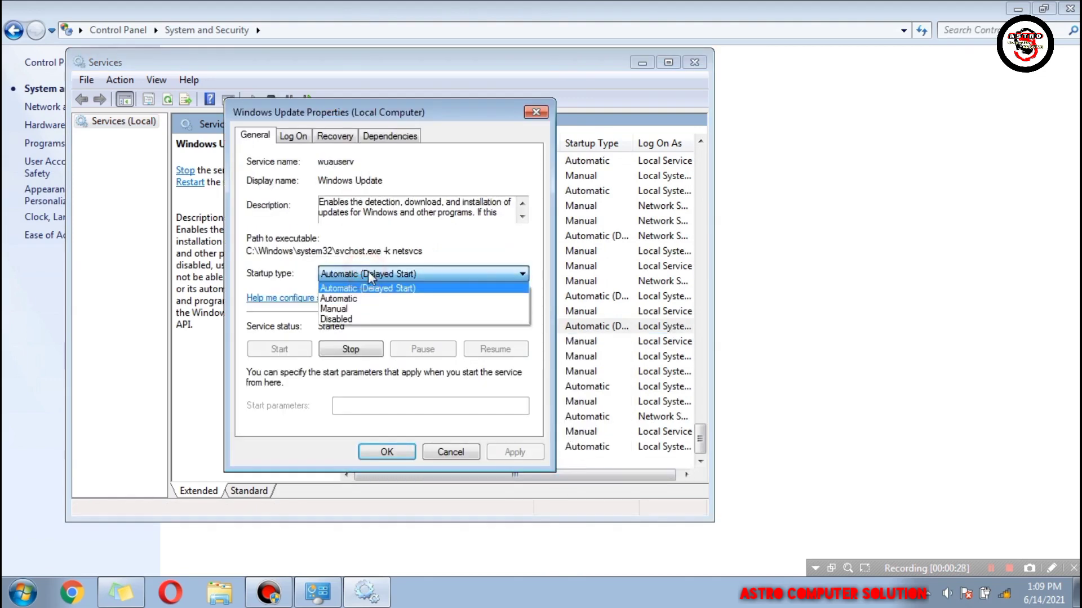
click(338, 319)
click(348, 350)
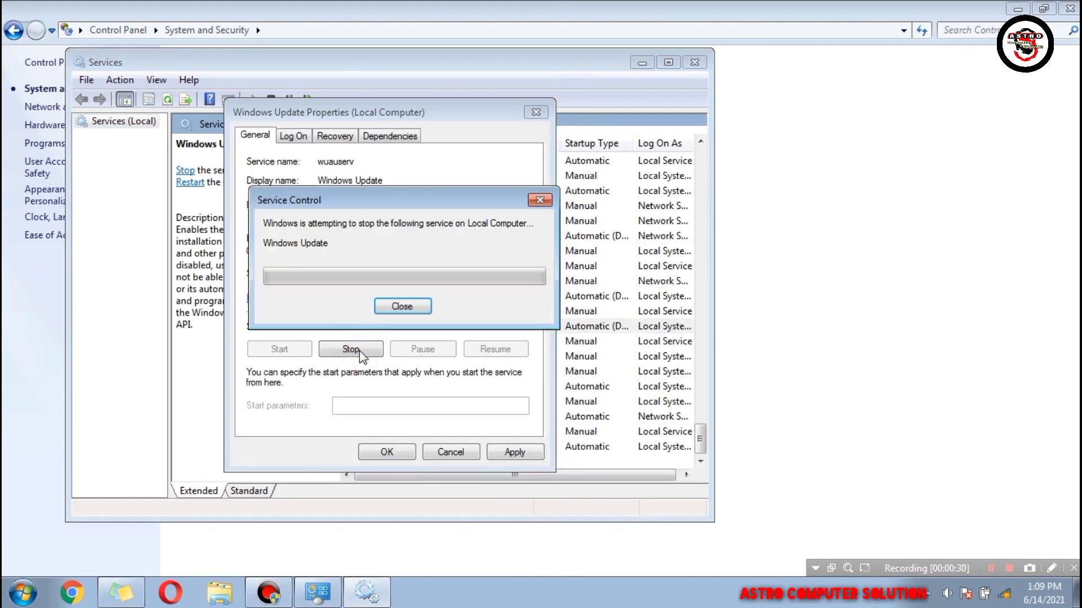
click(396, 449)
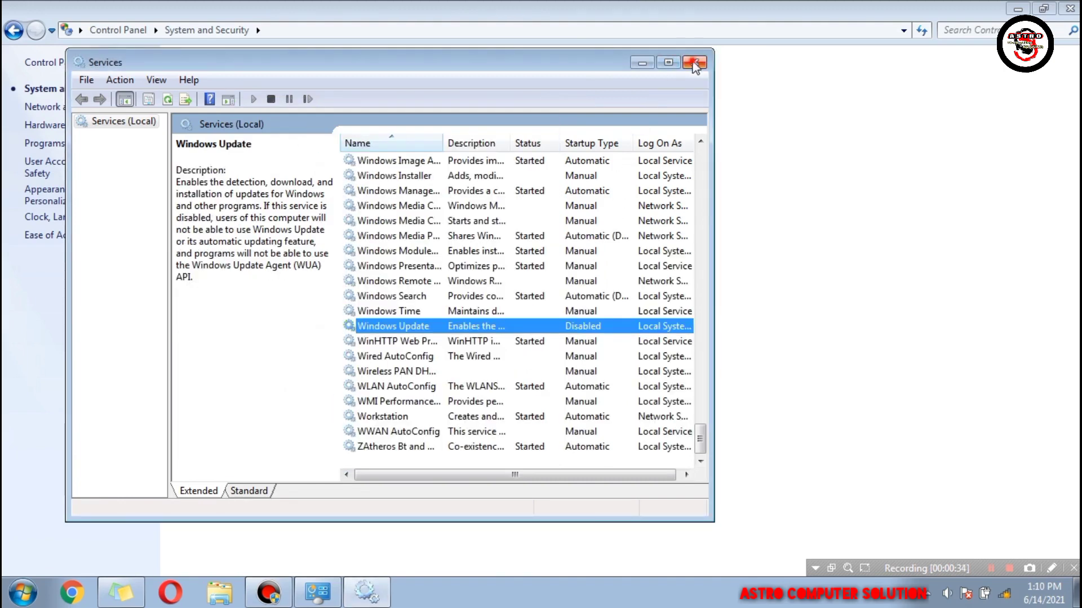
click(695, 63)
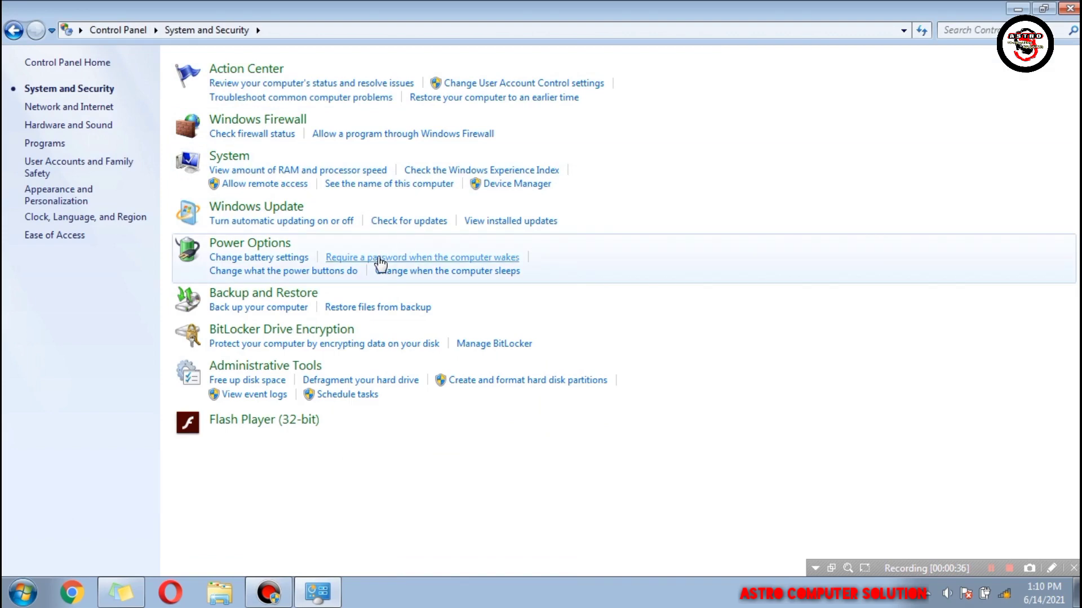
Step: Set Windows Update to never check for updates, turn off recommended updates and installation by all users, and close Control Panel
click(250, 56)
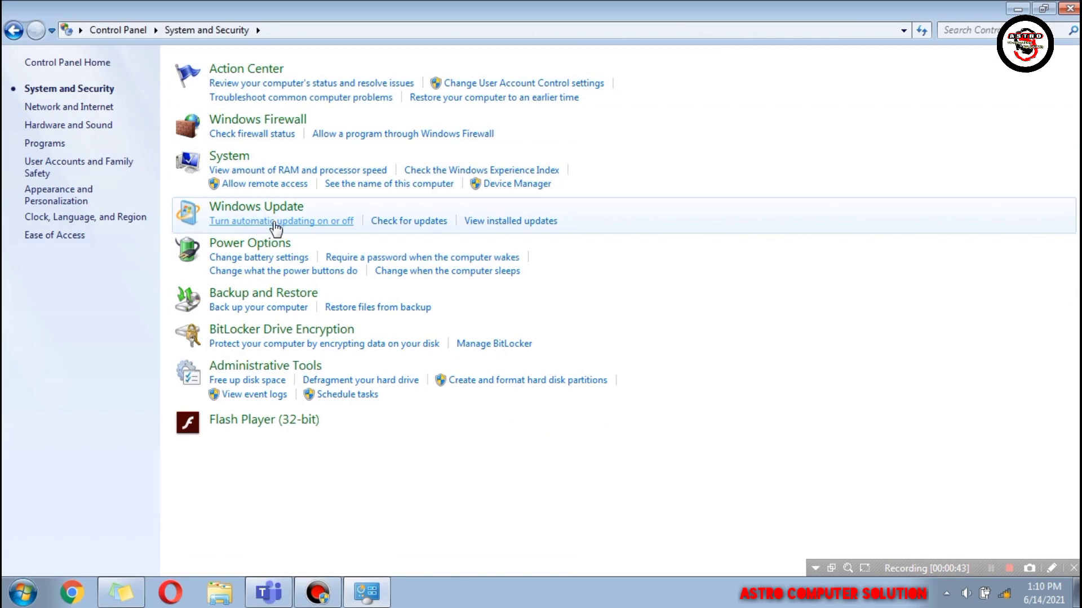
click(261, 207)
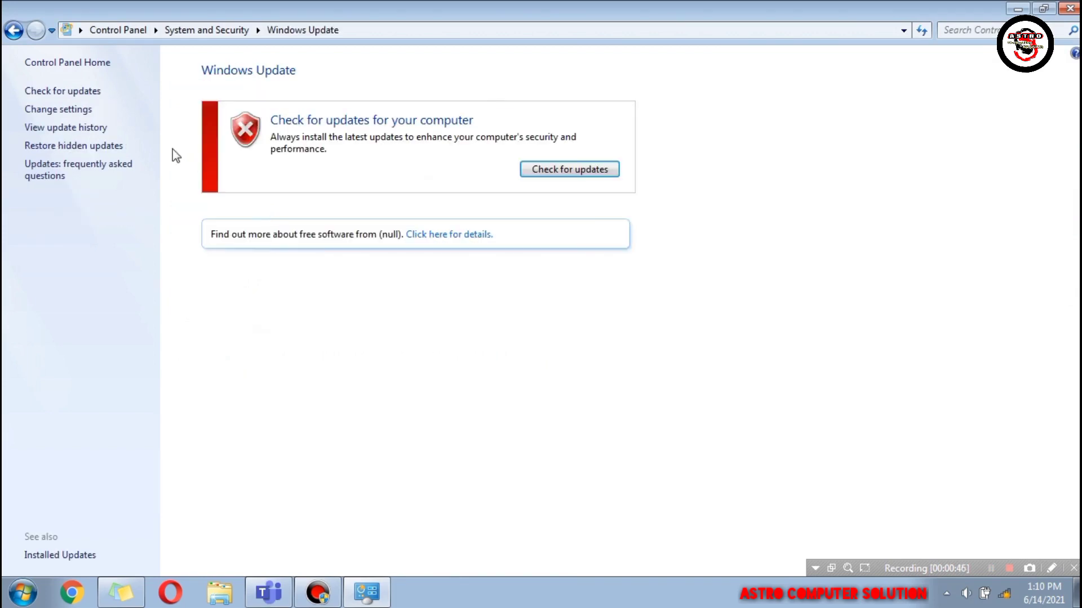
click(76, 110)
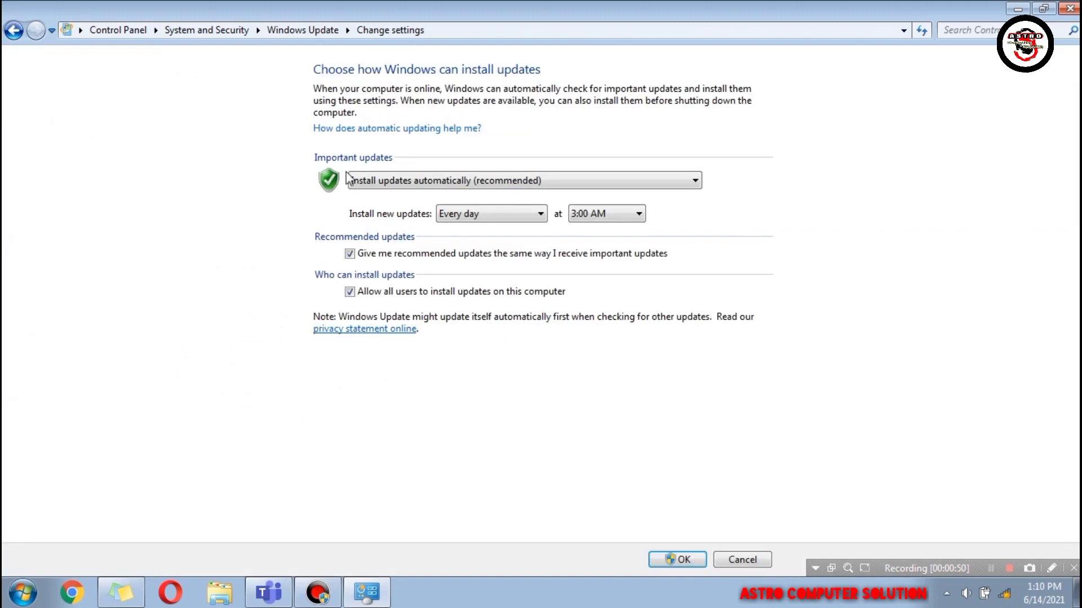
click(385, 180)
click(419, 232)
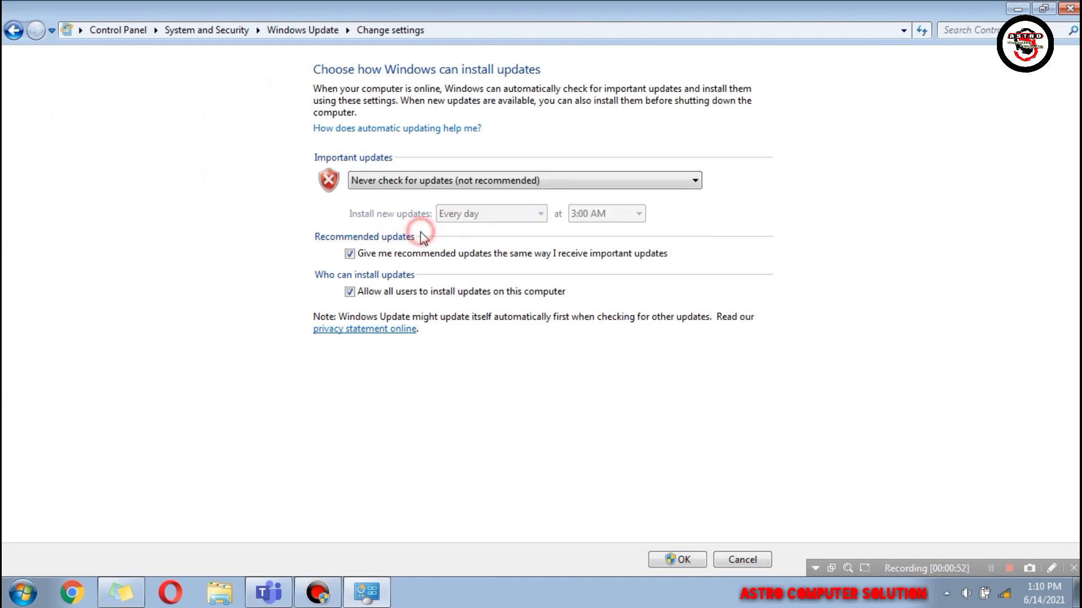
click(350, 254)
click(350, 291)
click(680, 561)
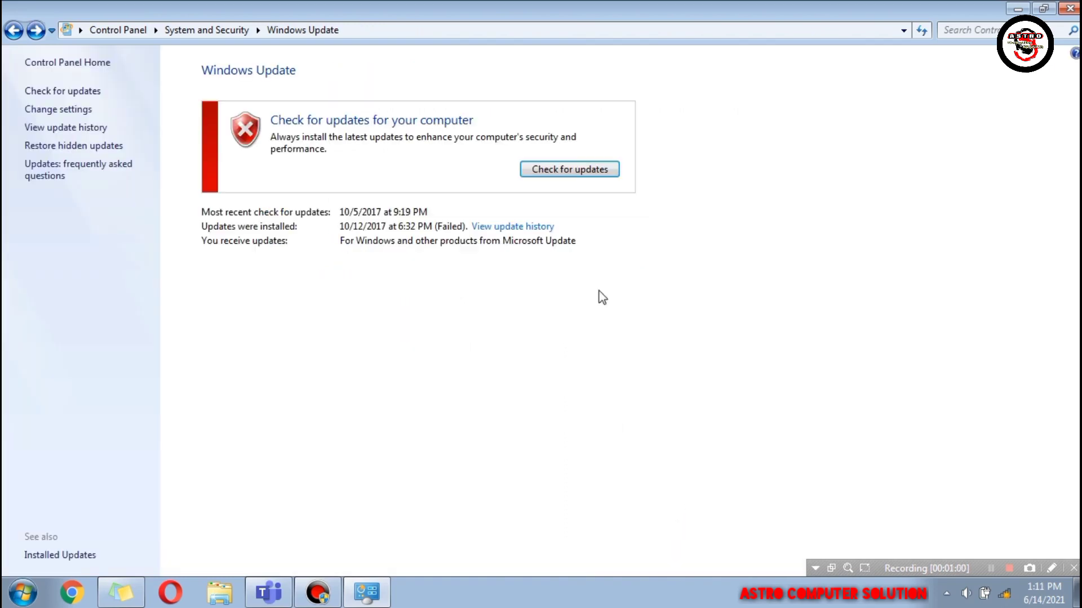
click(1069, 8)
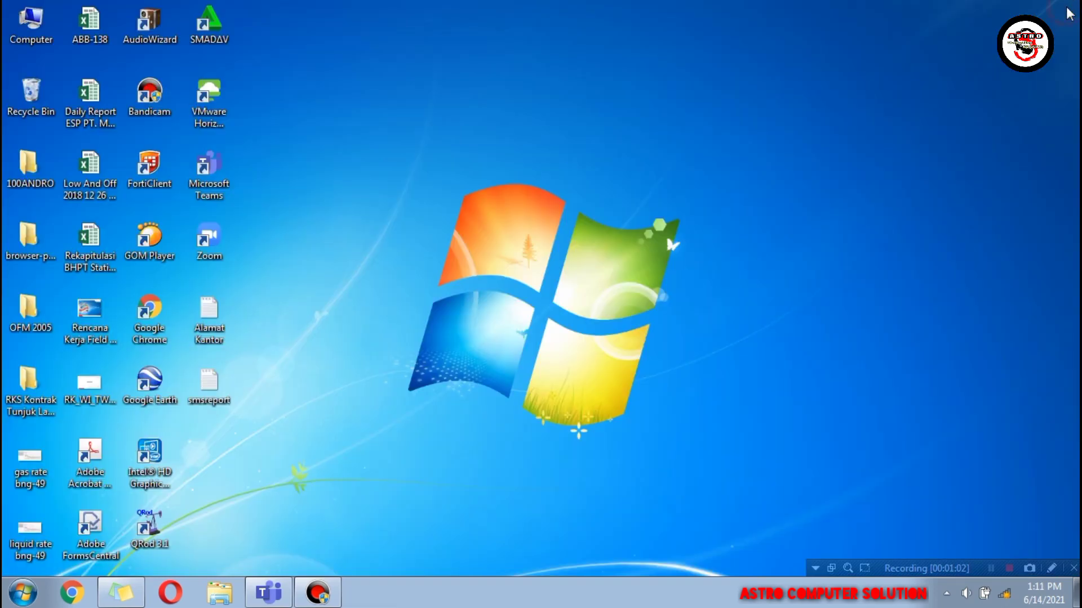
Step: Open the properties of Local Disk (C:) and launch Disk Defragmenter from its drive tools
click(219, 593)
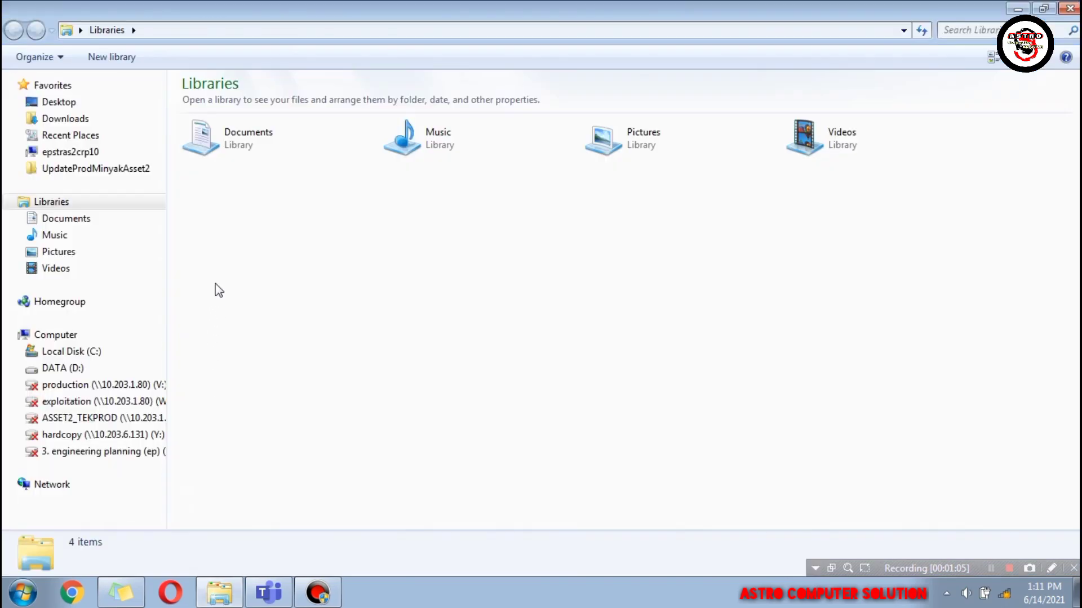
click(56, 335)
click(293, 114)
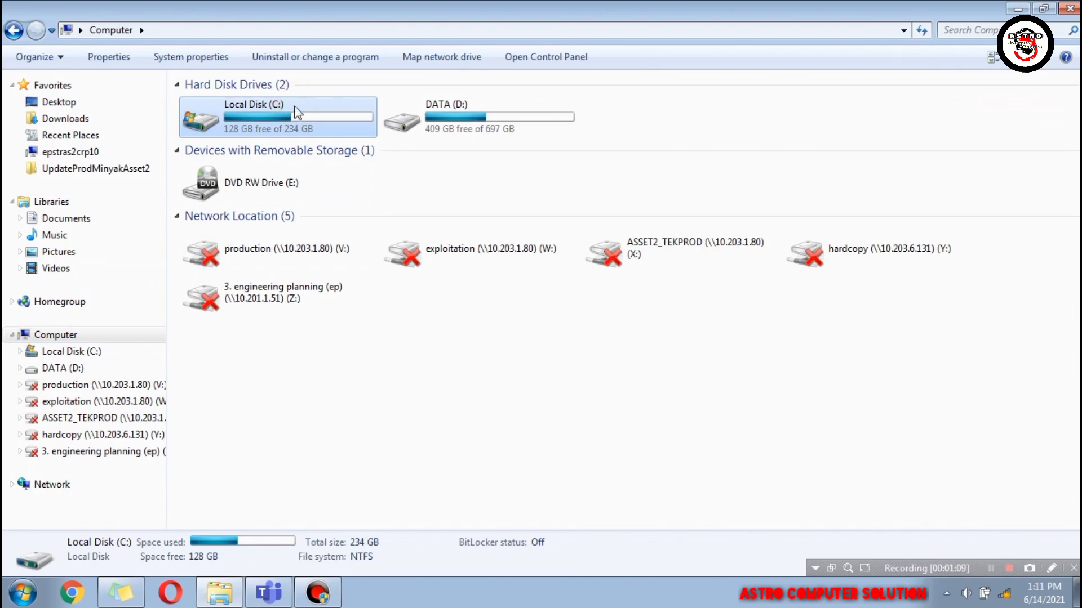
right_click(309, 108)
click(355, 419)
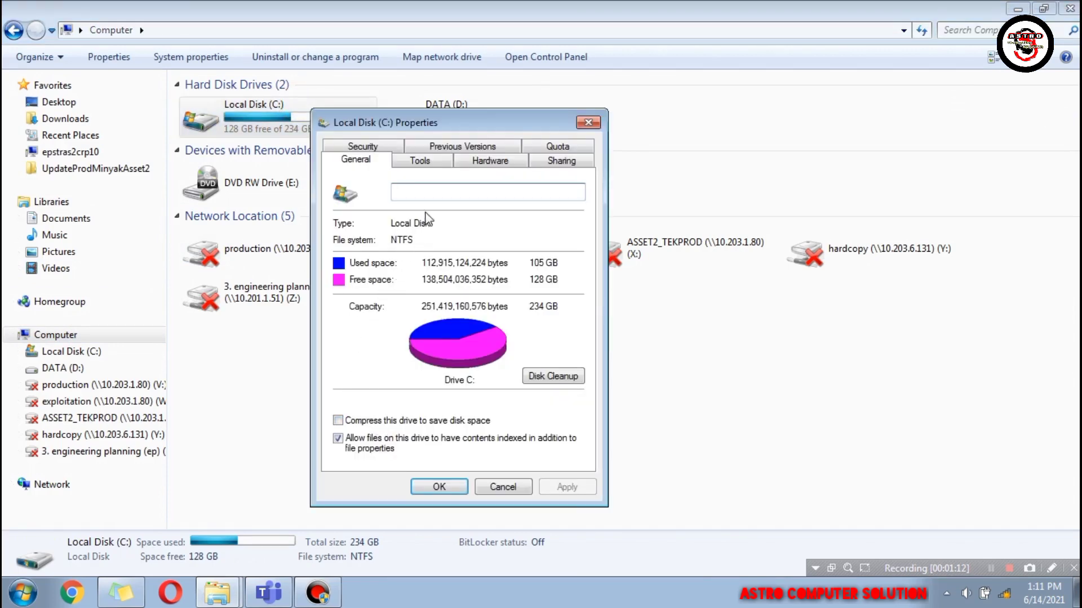
click(422, 161)
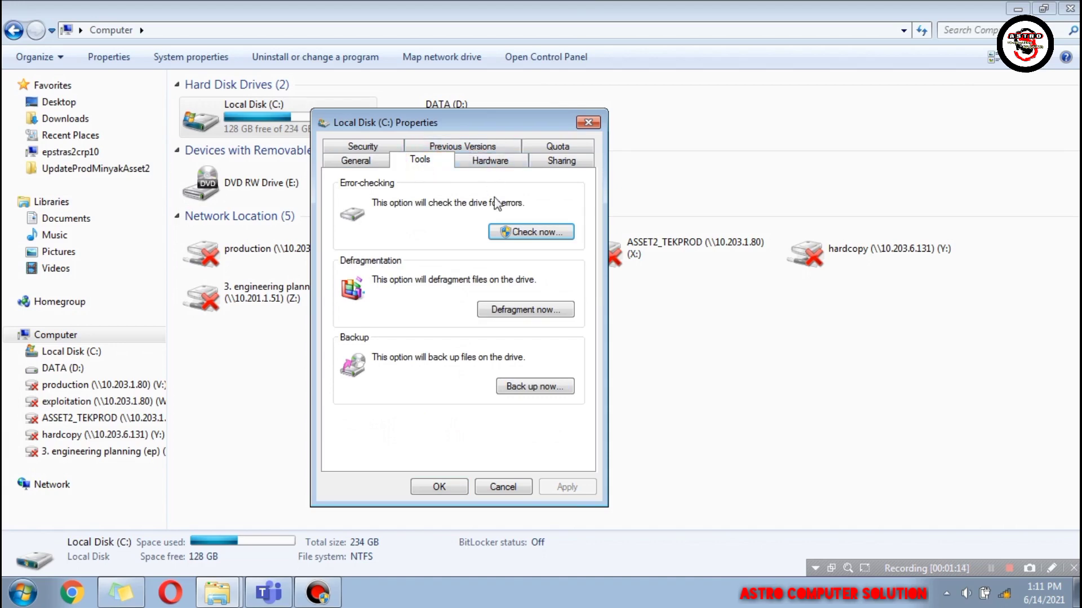
click(561, 311)
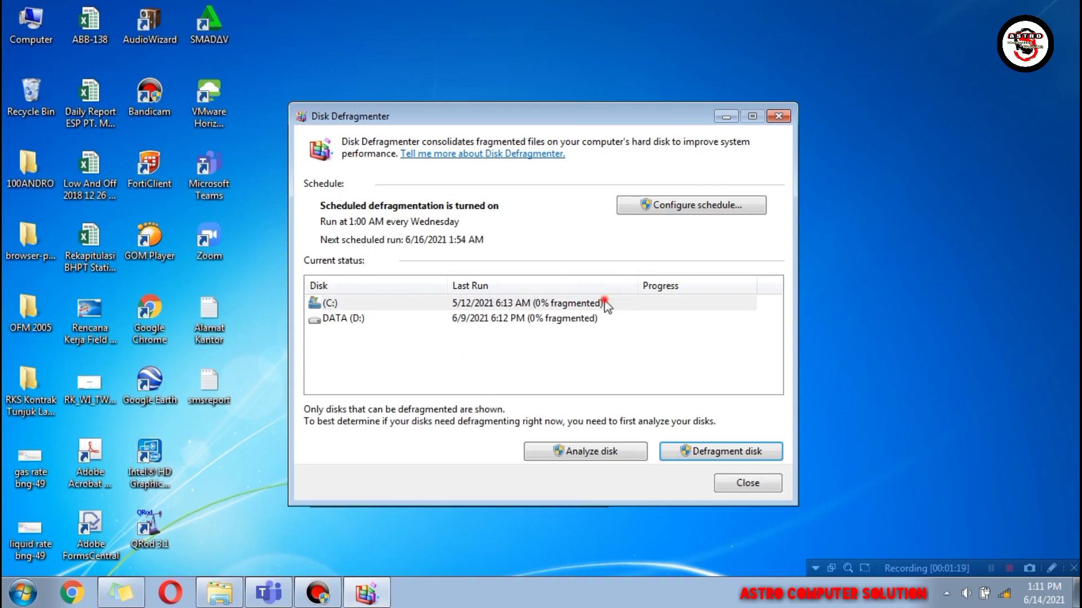
Step: Analyze drives C: and DATA (D:) for fragmentation in Disk Defragmenter
click(603, 303)
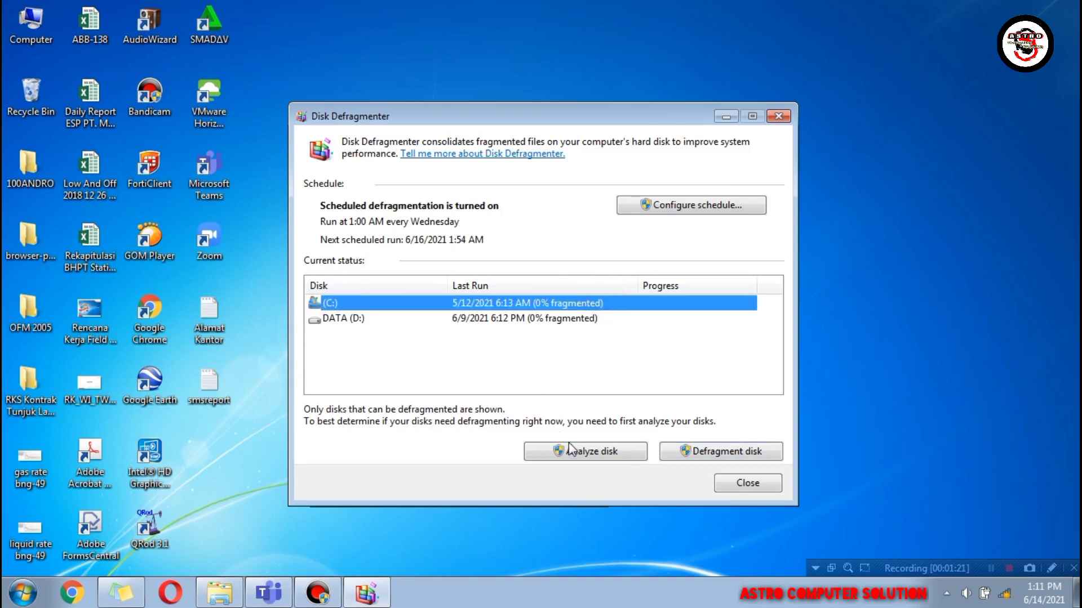
click(597, 457)
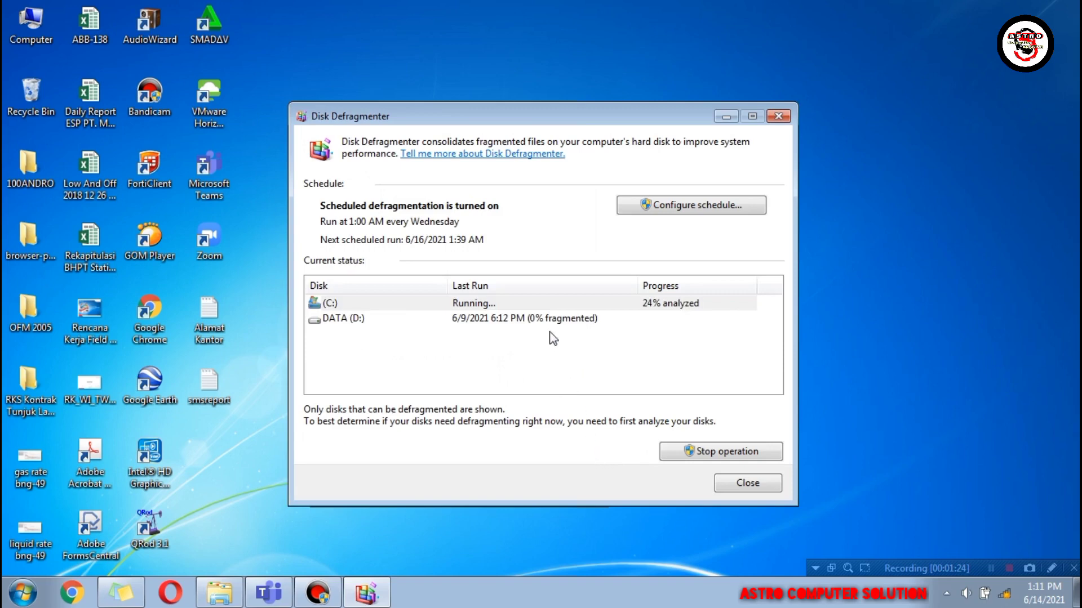
click(544, 318)
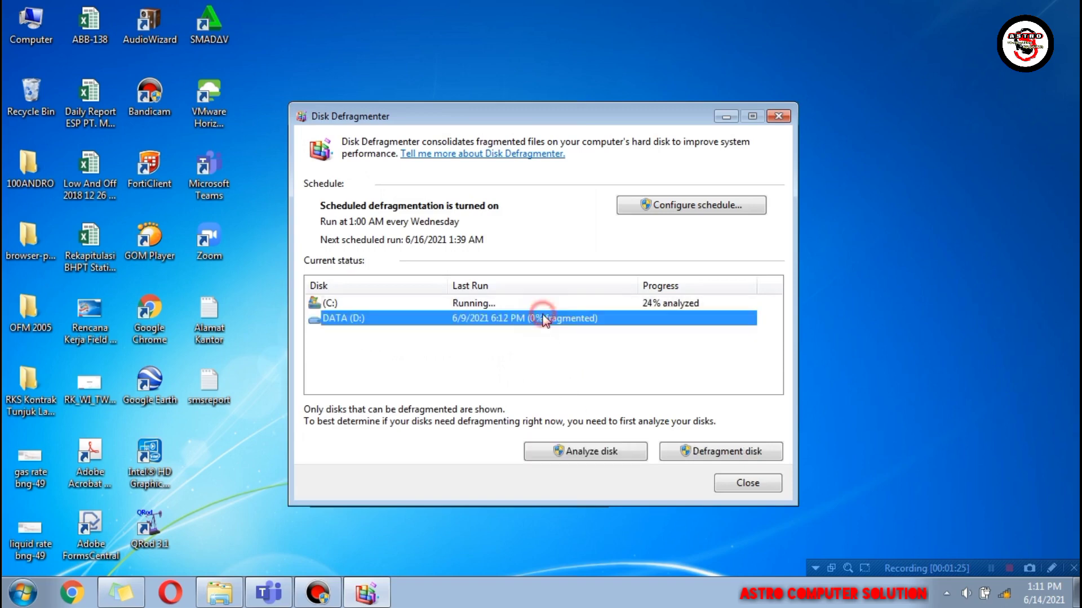
click(576, 451)
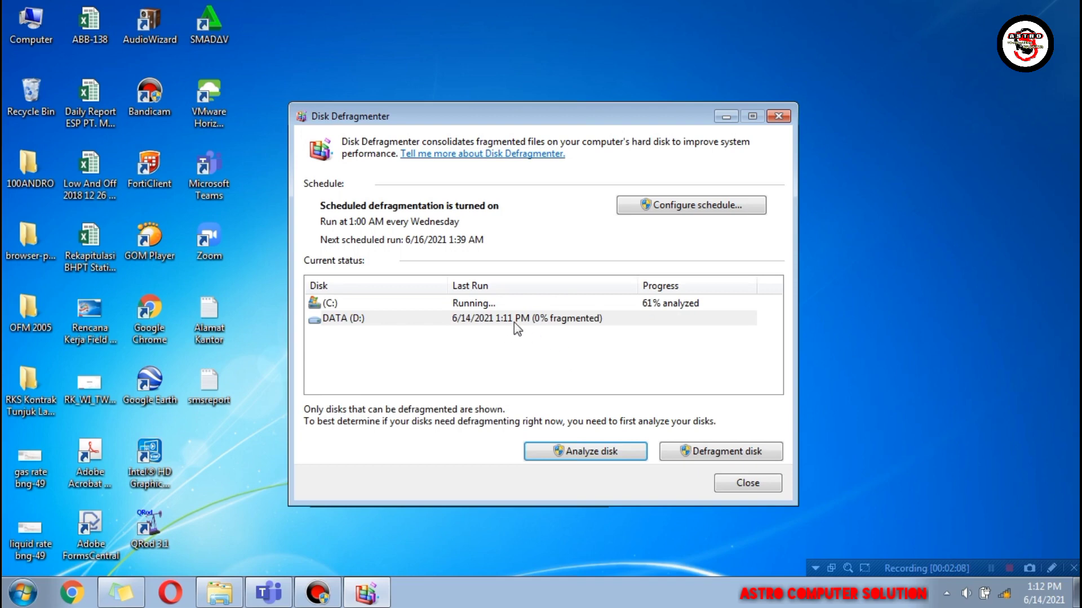
Step: Start defragmenting drive DATA (D:), and defragment drive C: once its analysis has finished
click(541, 322)
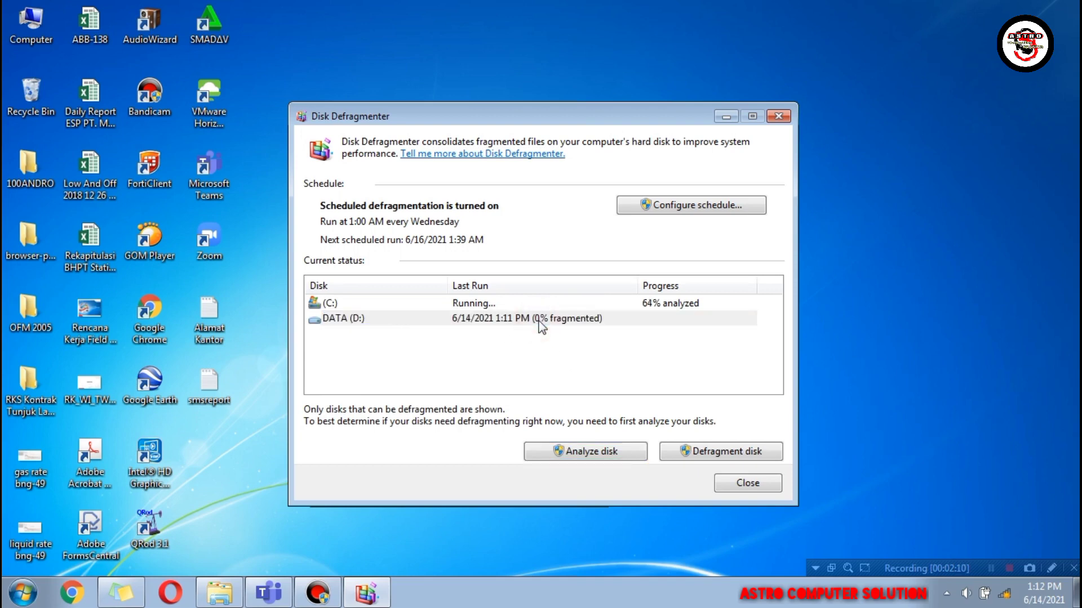
click(538, 322)
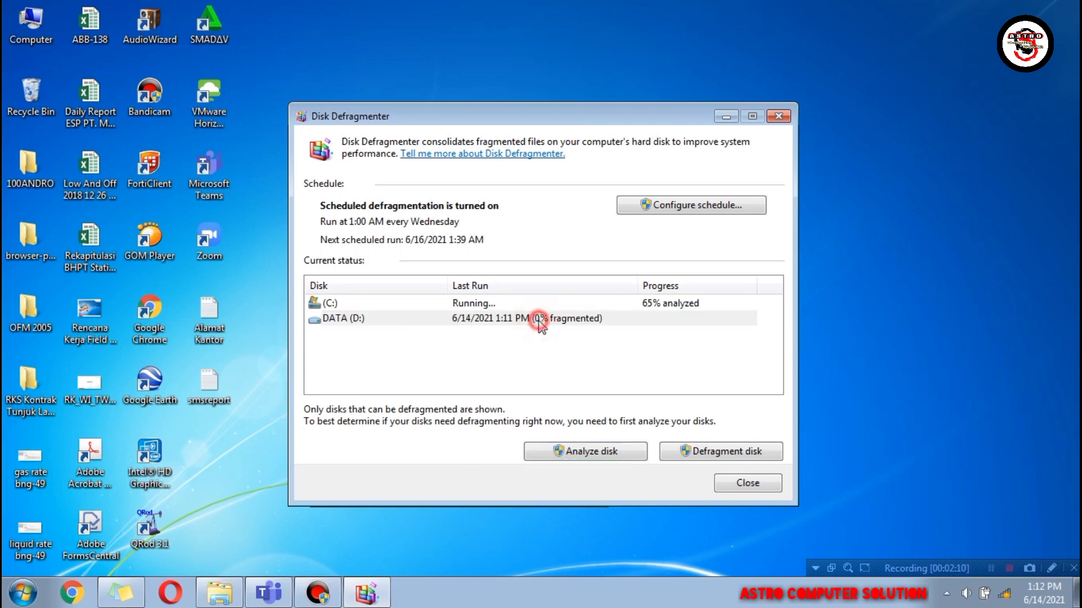
click(696, 458)
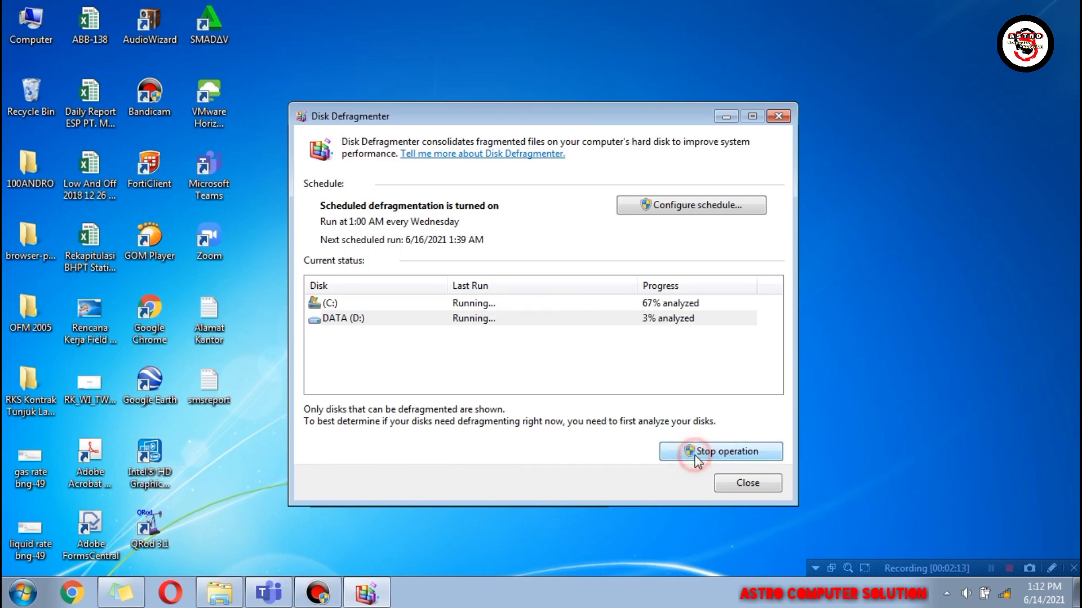
click(620, 317)
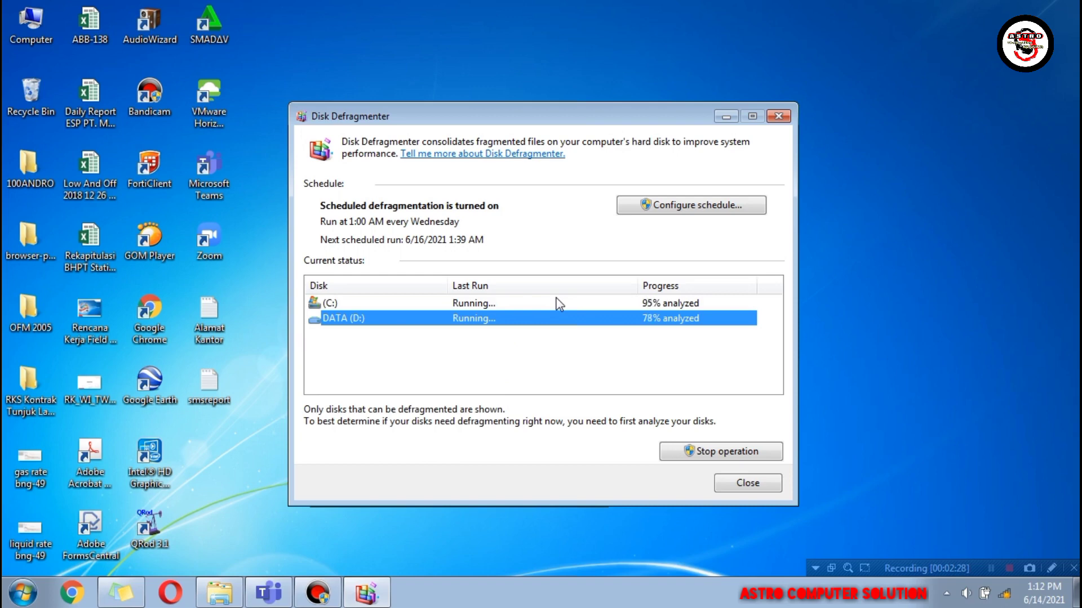
click(544, 303)
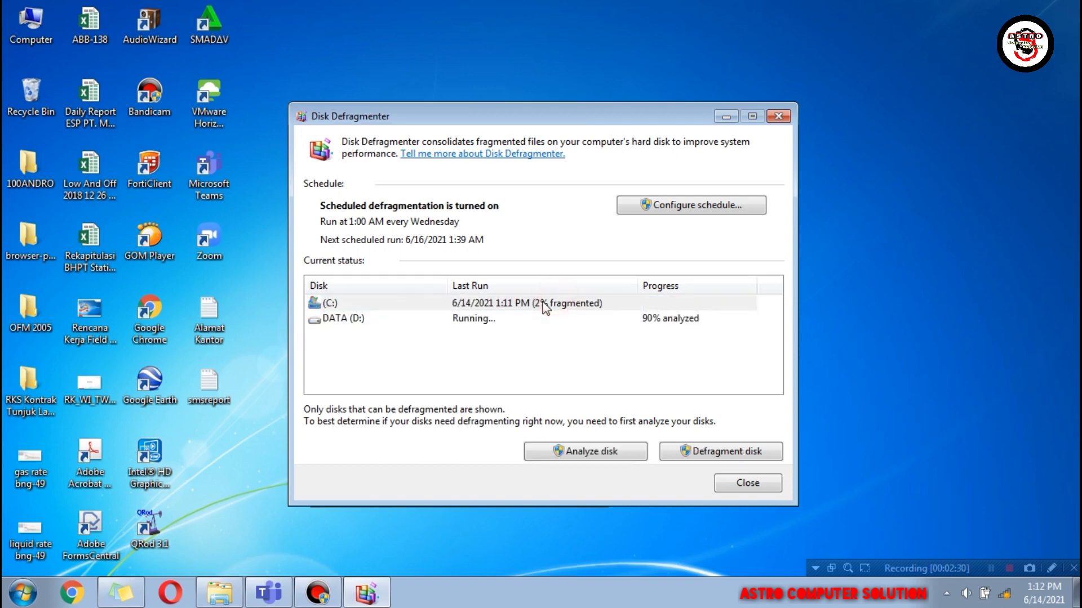
click(738, 453)
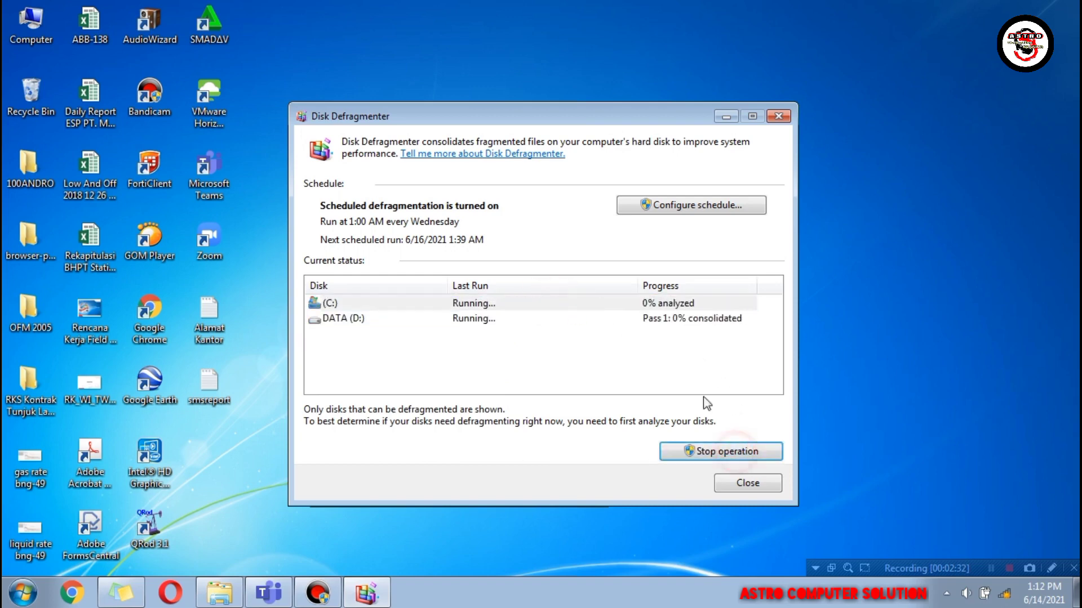
Step: Refresh the desktop and empty the Recycle Bin, confirming the permanent deletion, while the defragmentation runs
click(633, 305)
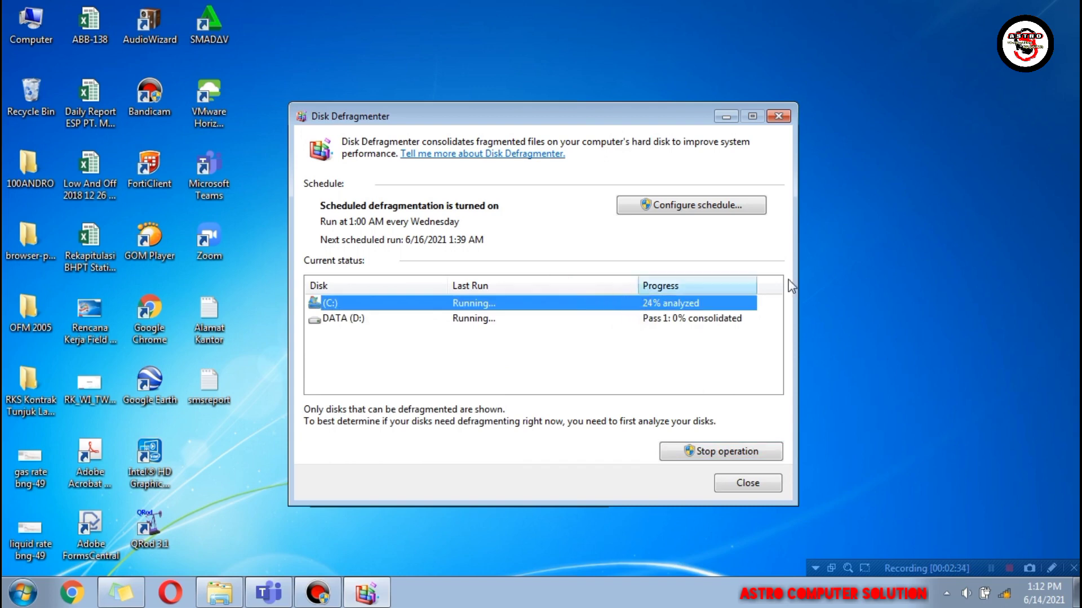
click(858, 241)
right_click(857, 242)
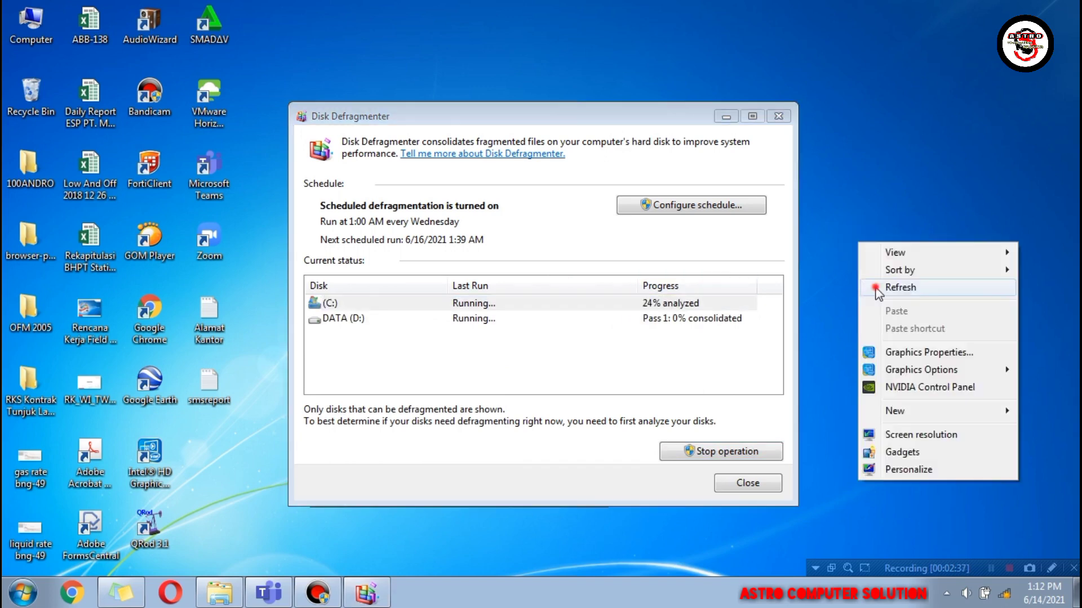
click(873, 285)
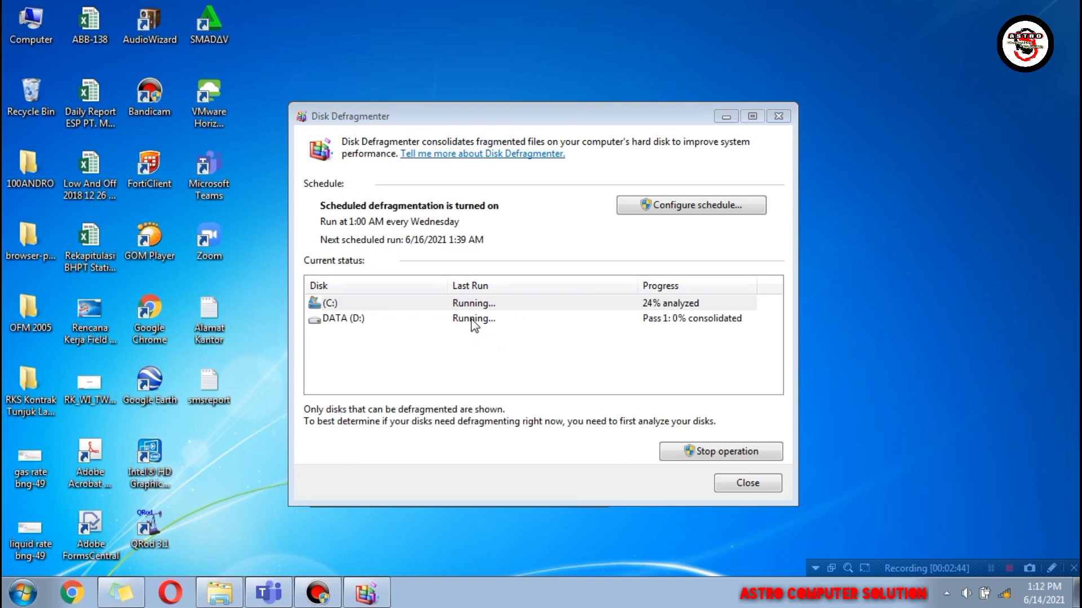
right_click(14, 95)
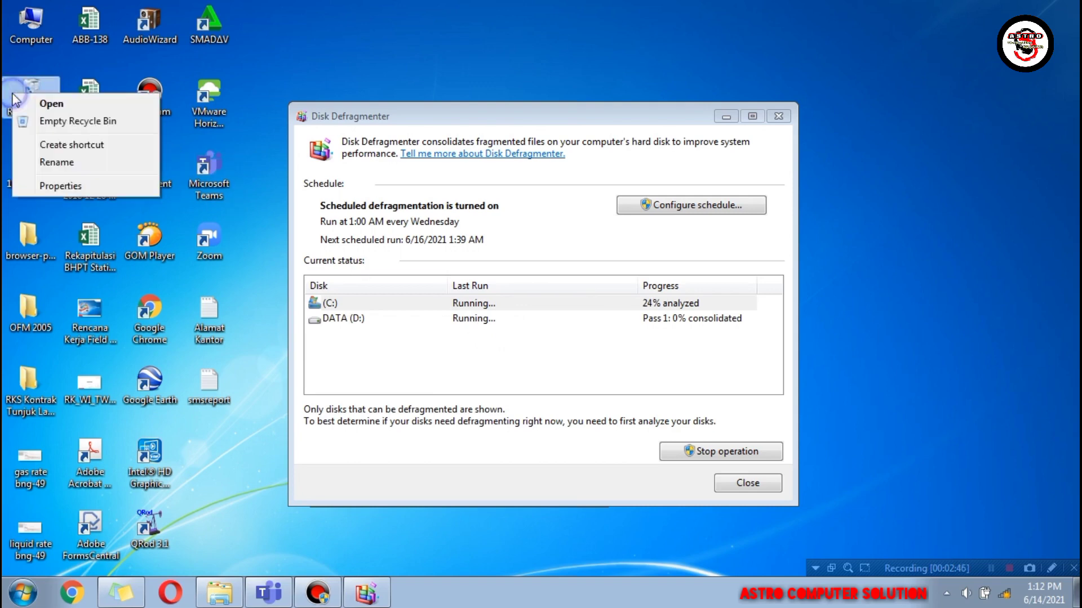
click(60, 121)
click(597, 339)
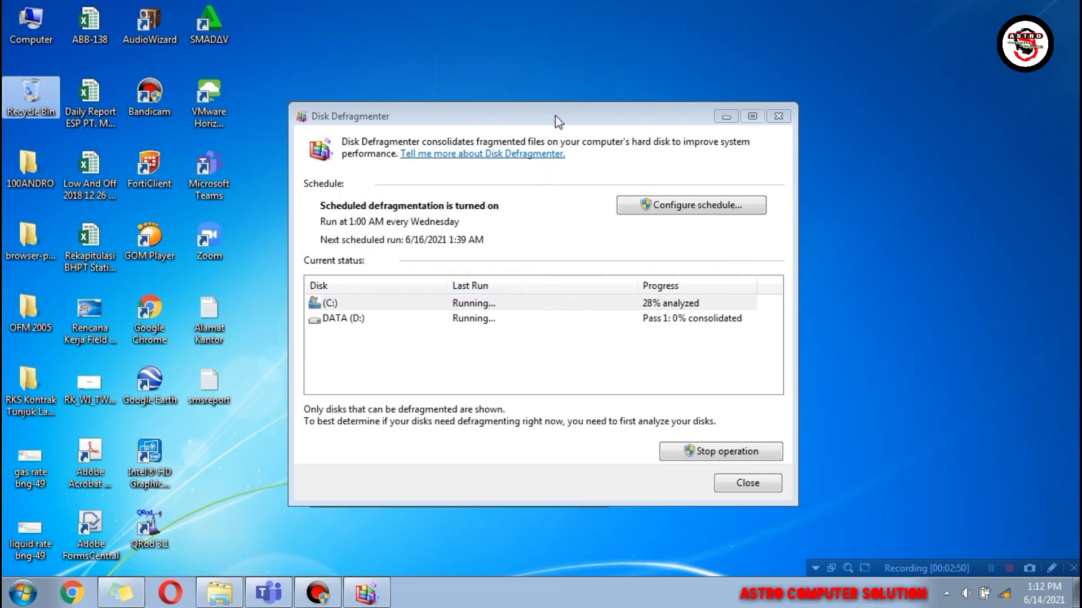
Step: Close the Local Disk (C:) Properties dialog behind Disk Defragmenter and refresh the desktop
drag(555, 116, 597, 85)
click(439, 487)
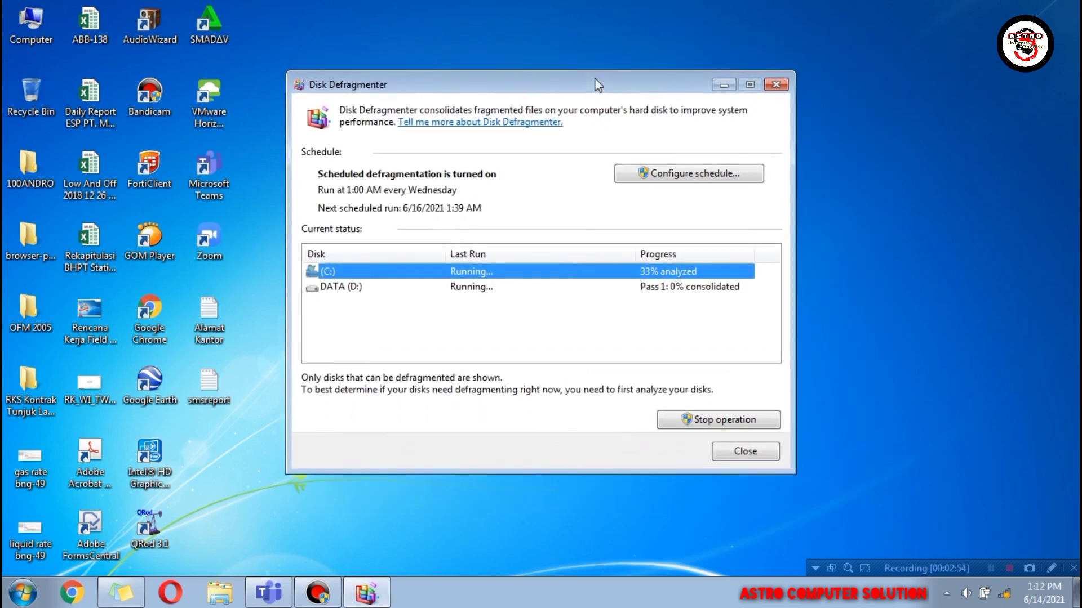
click(914, 181)
right_click(914, 182)
click(928, 231)
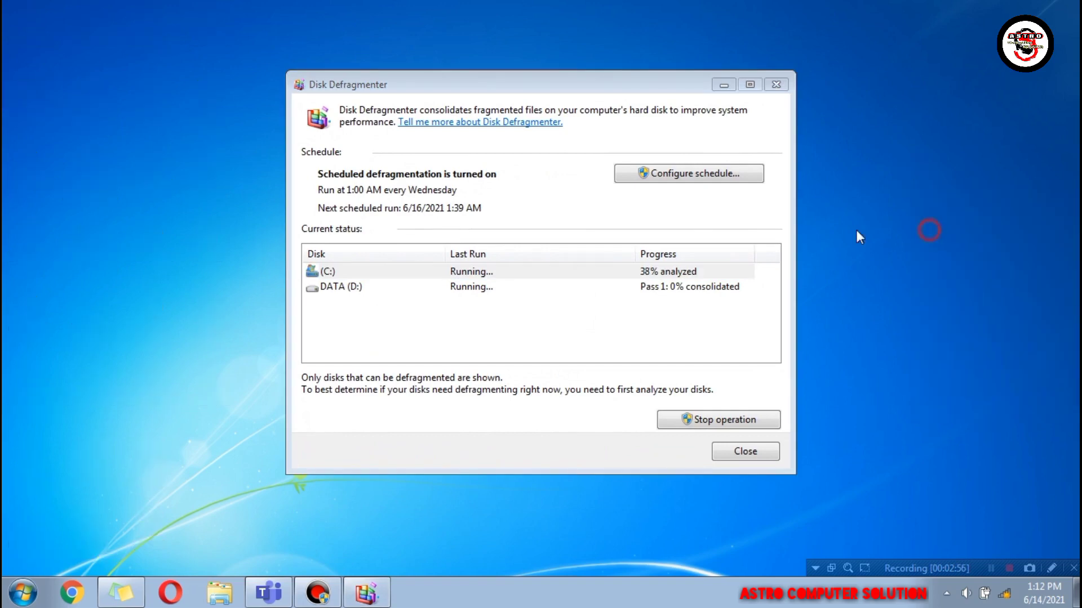
drag(552, 82, 562, 36)
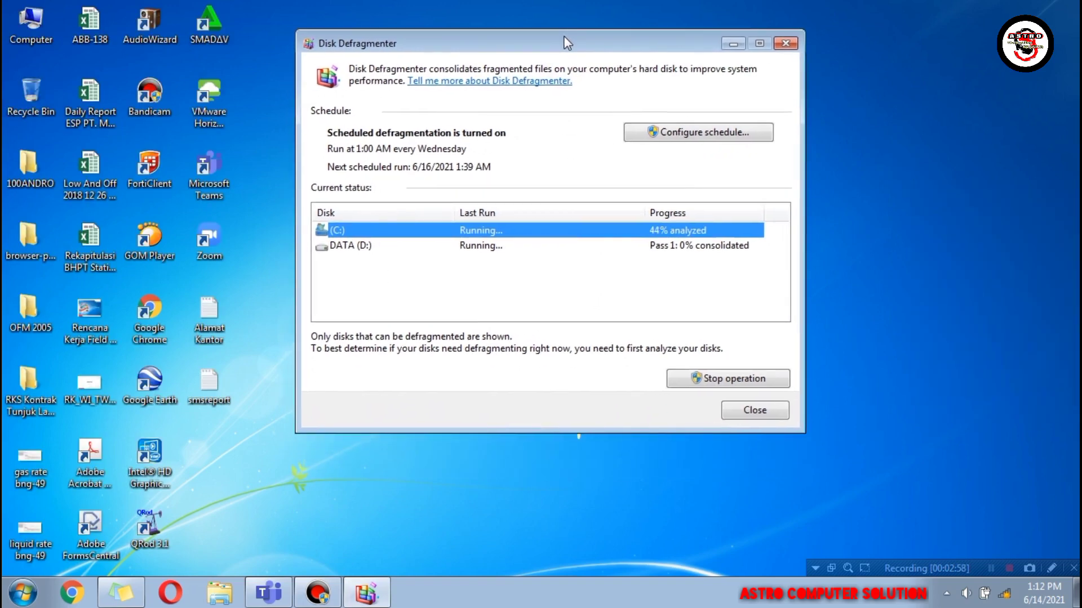
Step: Check the defragmentation progress of both drives and close Disk Defragmenter when they are done
click(612, 251)
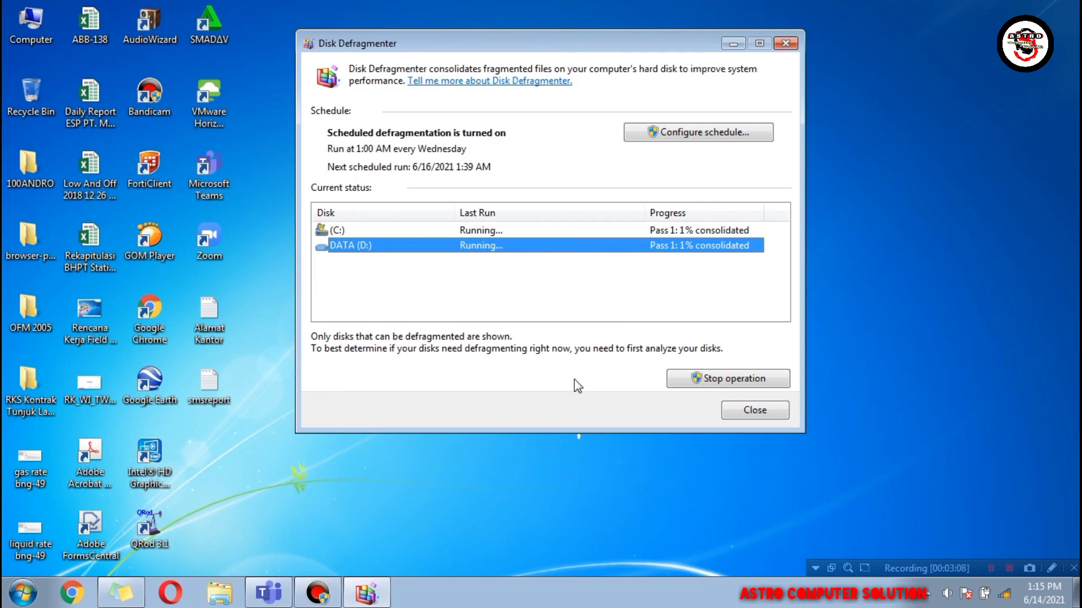
click(631, 230)
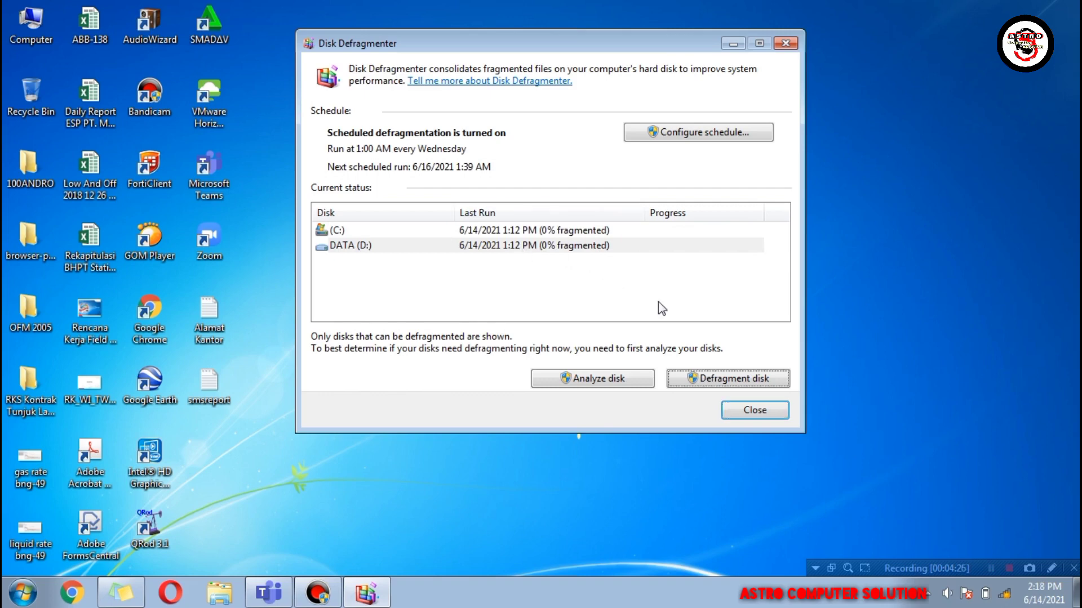
click(732, 414)
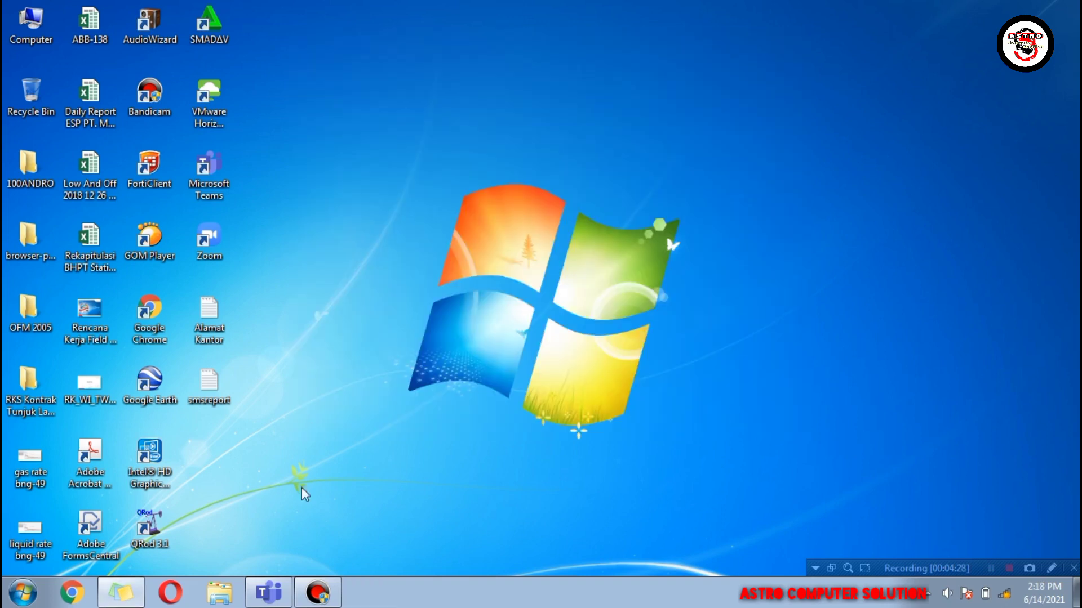
click(22, 592)
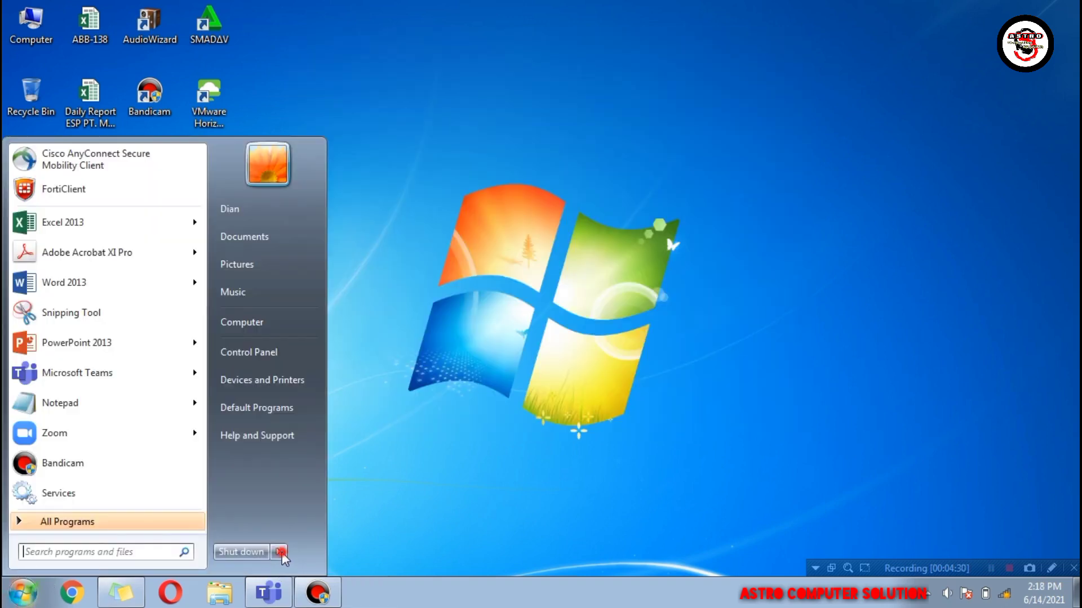
click(530, 449)
right_click(551, 604)
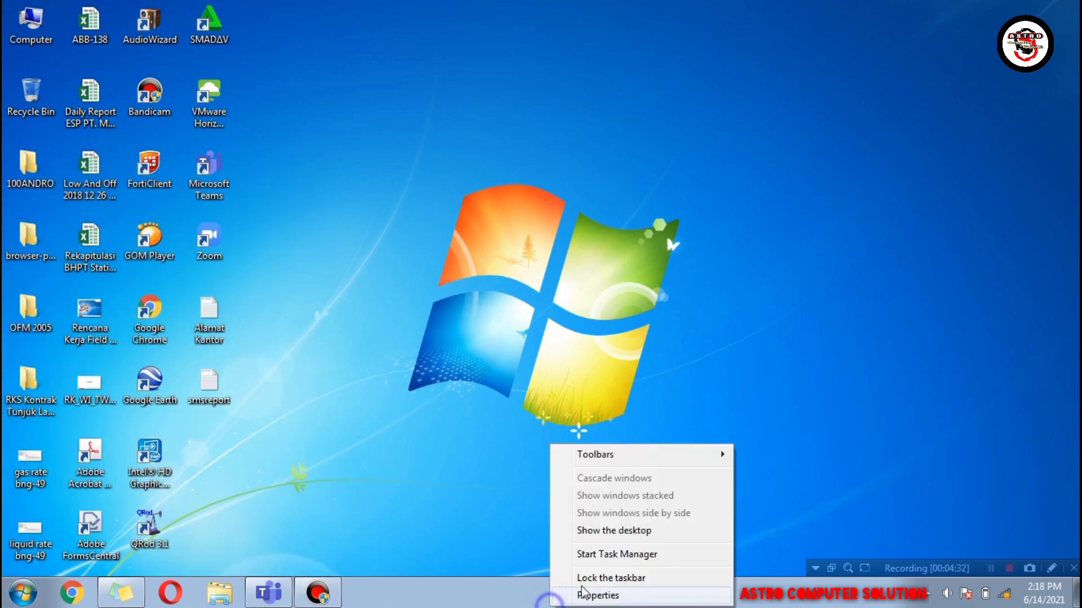
click(606, 556)
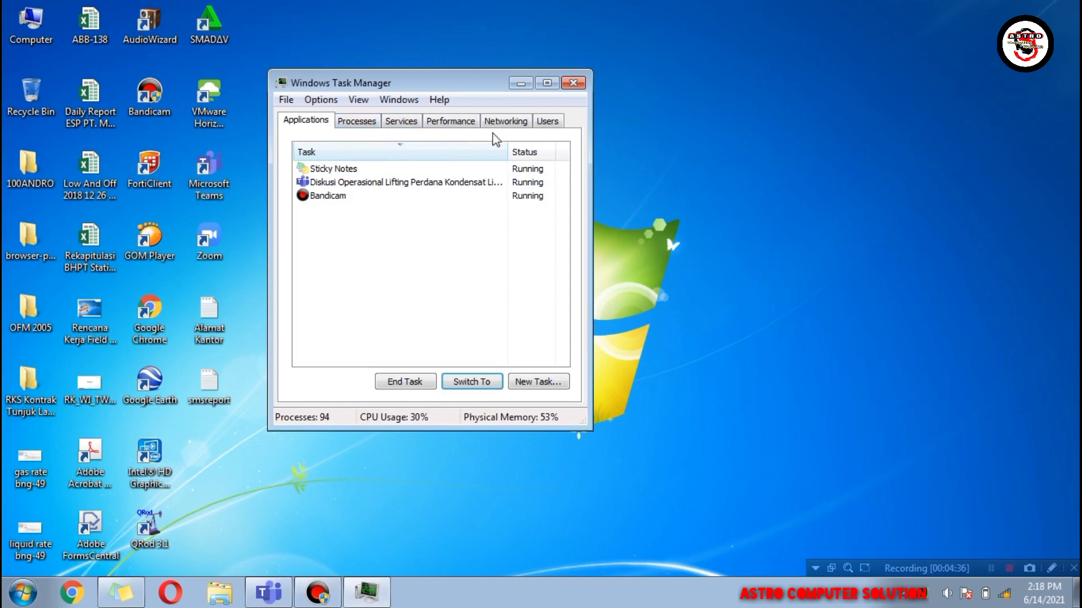
click(573, 83)
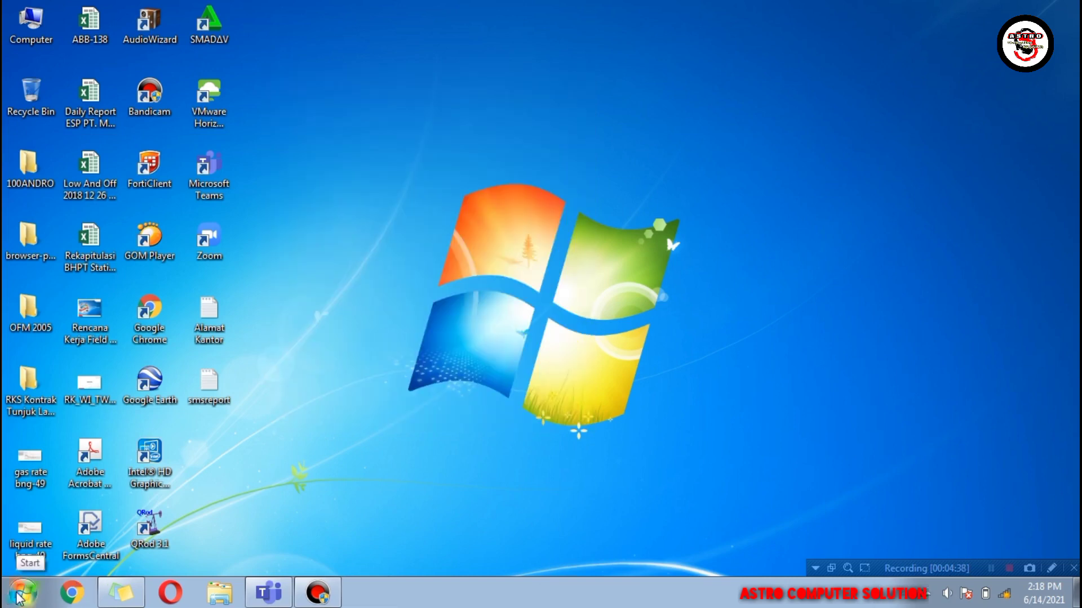
Step: Search the computer for "system configuration" and open the System Configuration utility
click(21, 592)
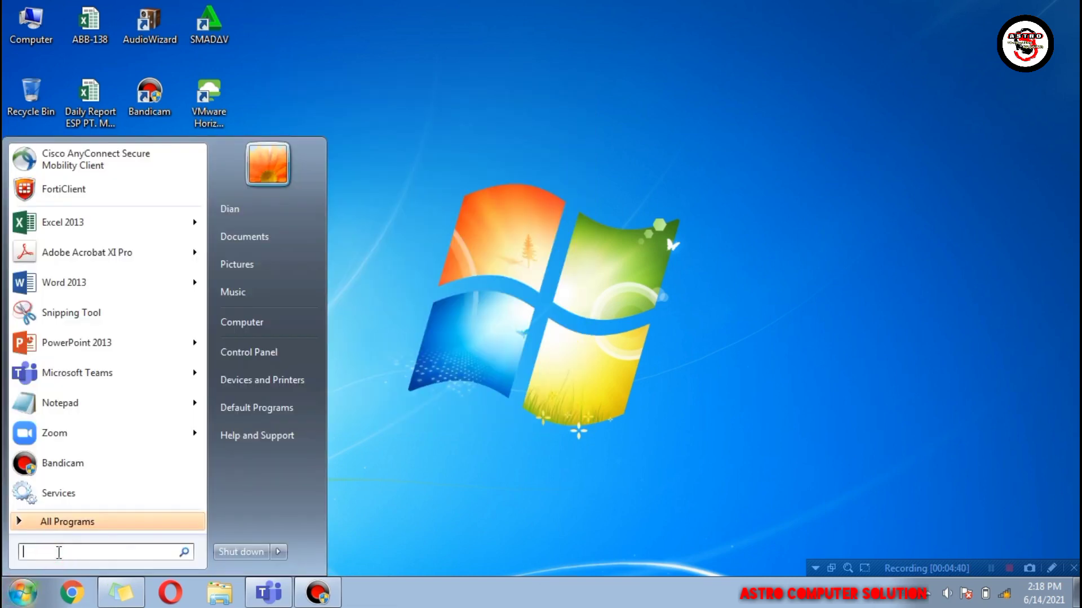
text(syst)
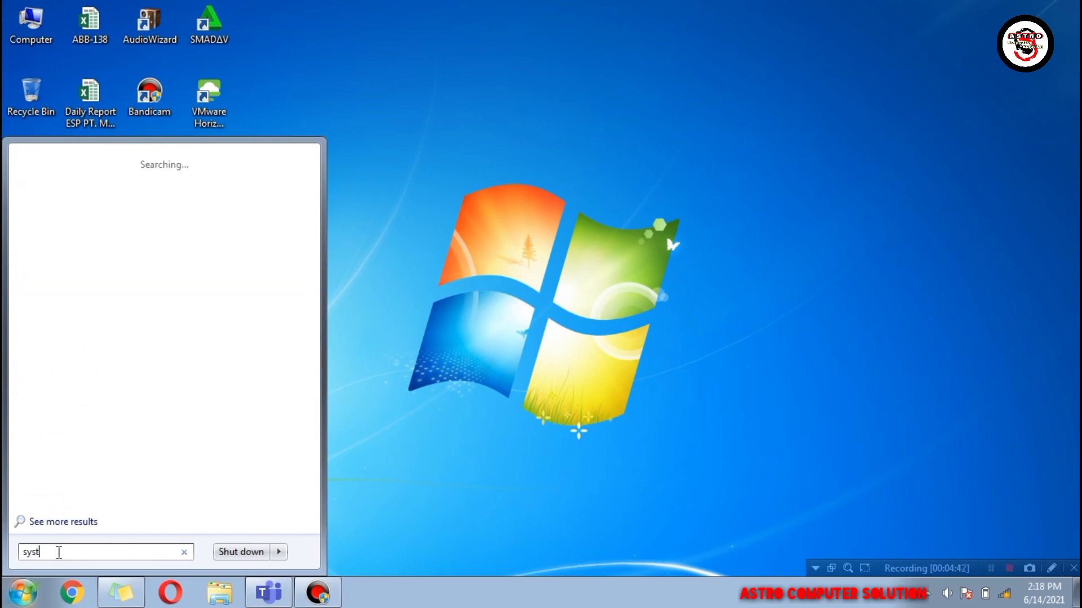
text(em configu)
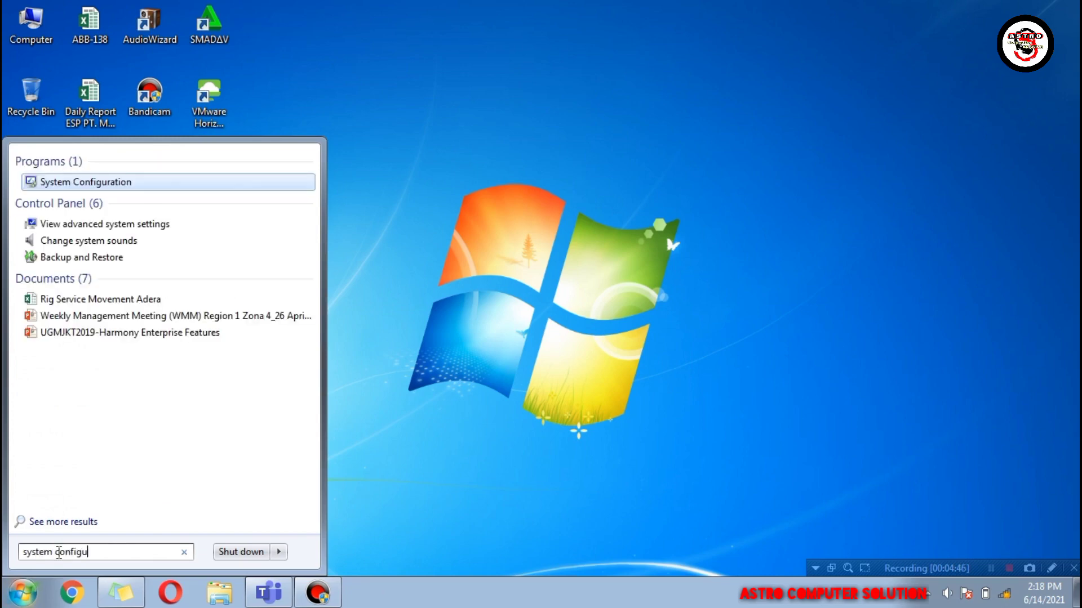
text(ration)
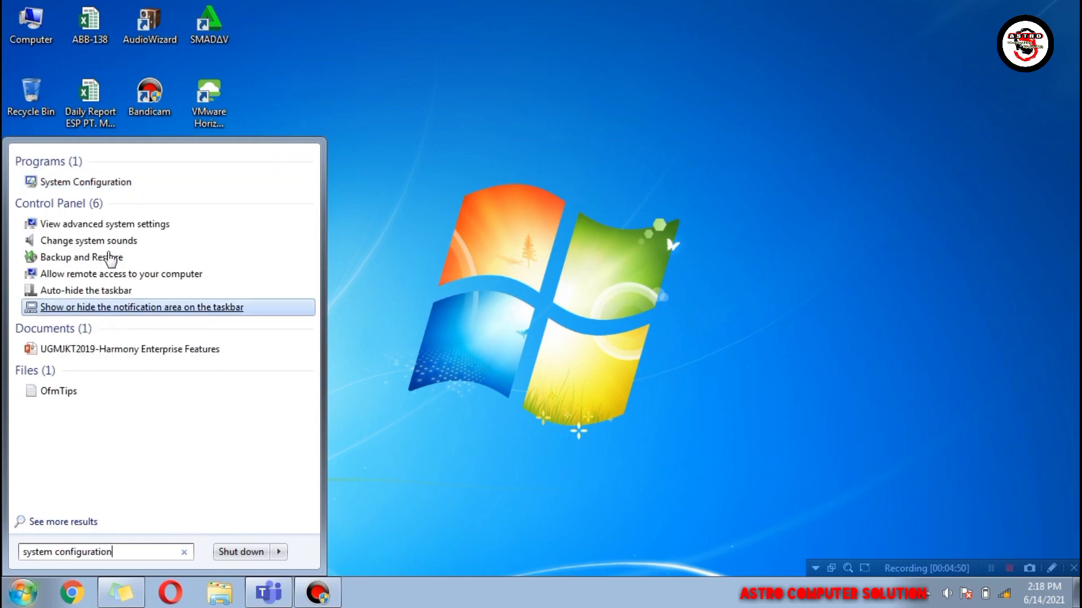
click(151, 184)
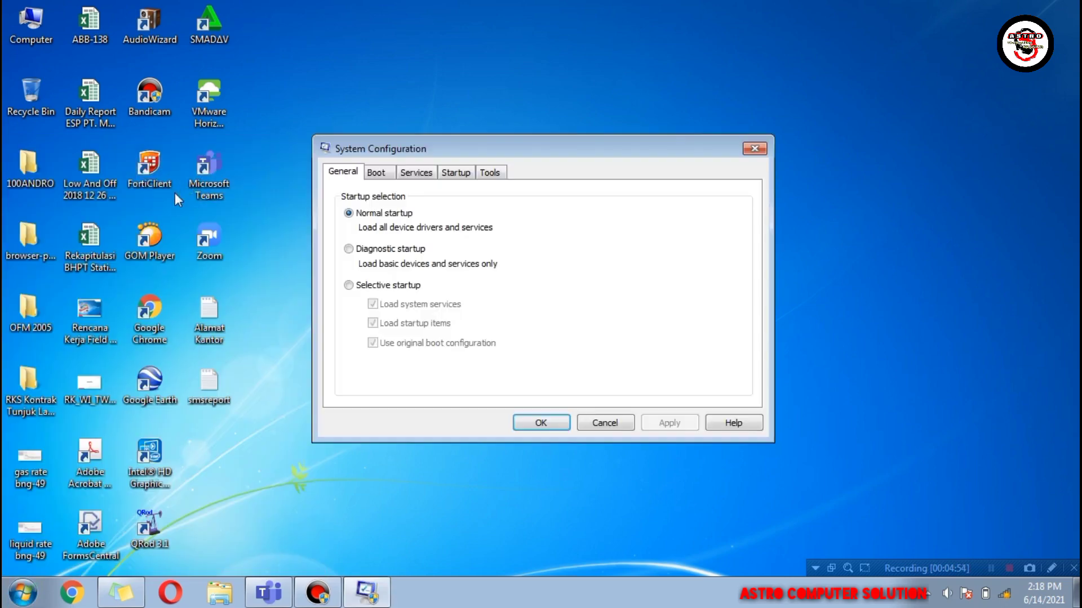
Step: Disable all startup items in System Configuration, apply the change, and exit without restarting the computer
click(454, 173)
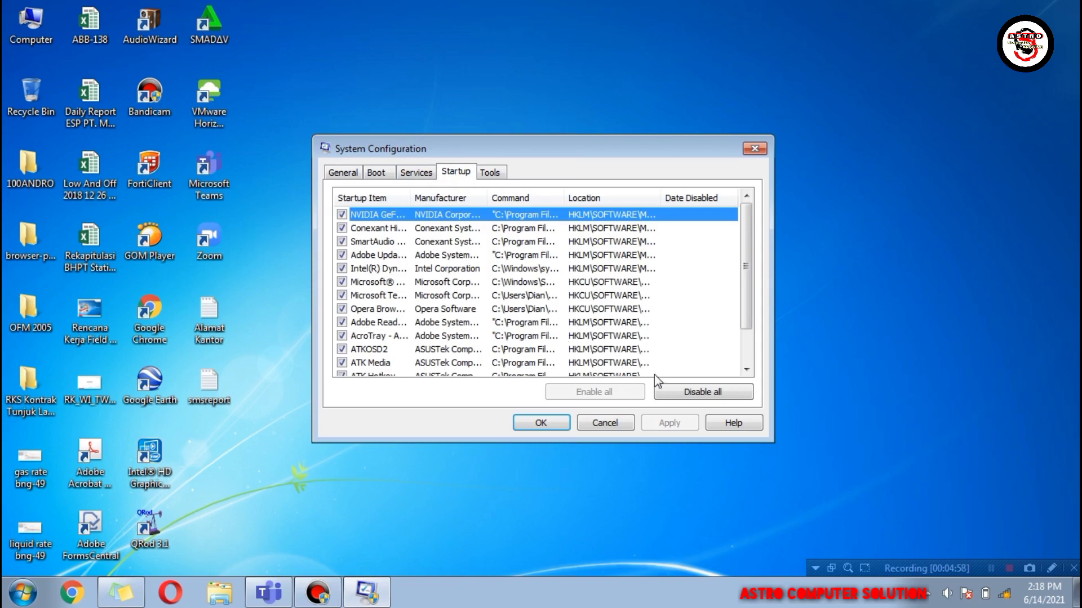
click(666, 392)
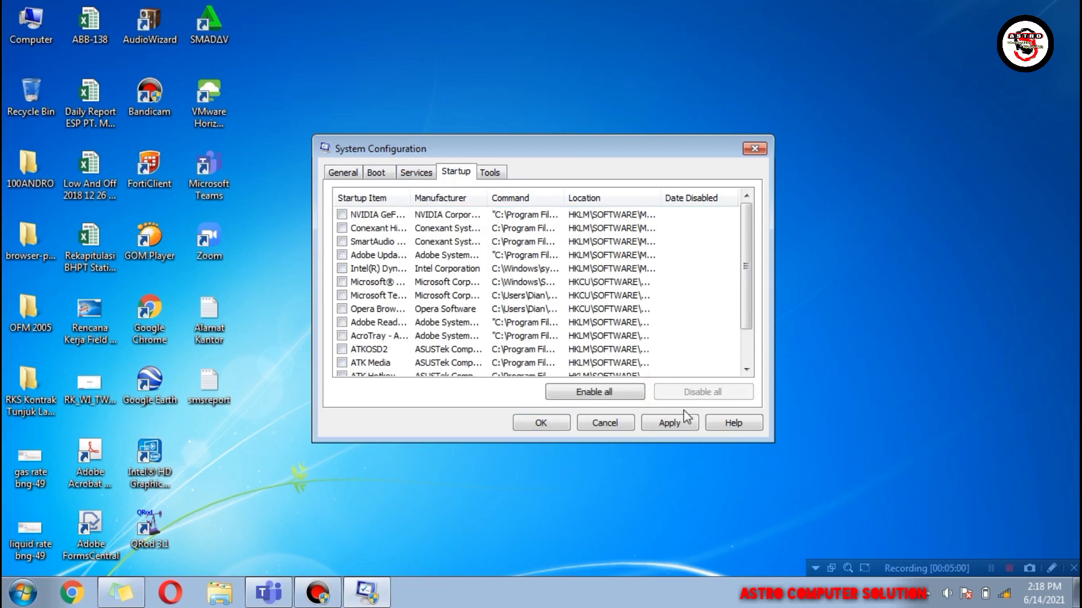
click(682, 424)
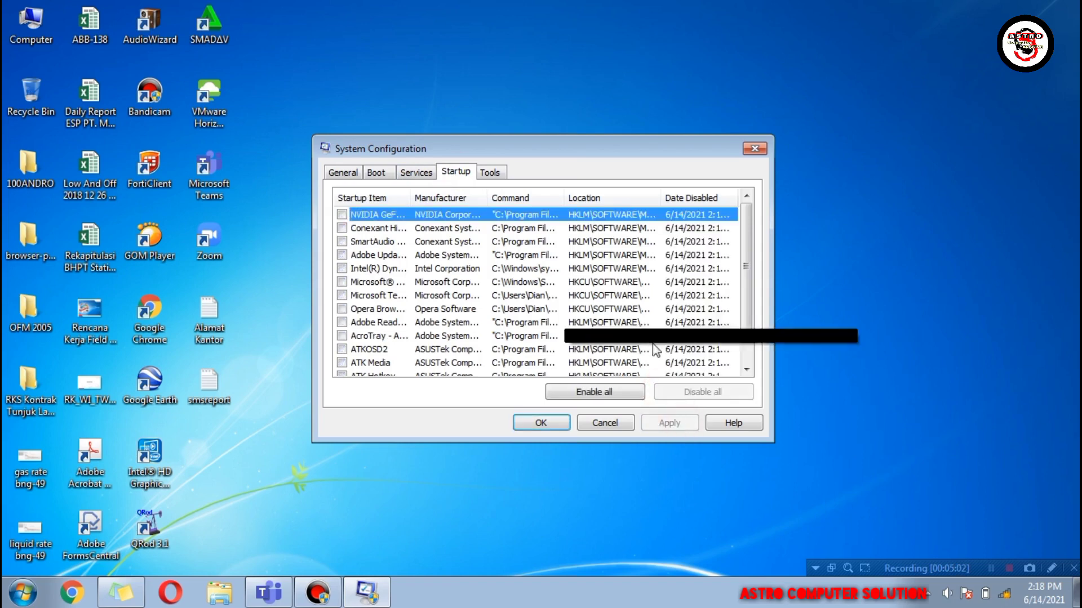
click(558, 424)
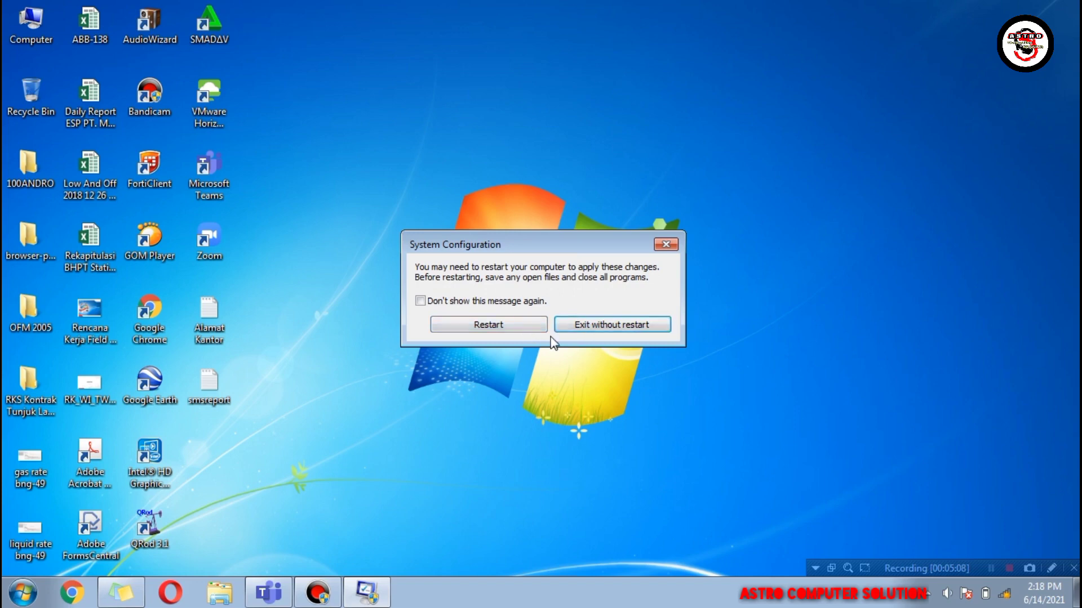
click(634, 325)
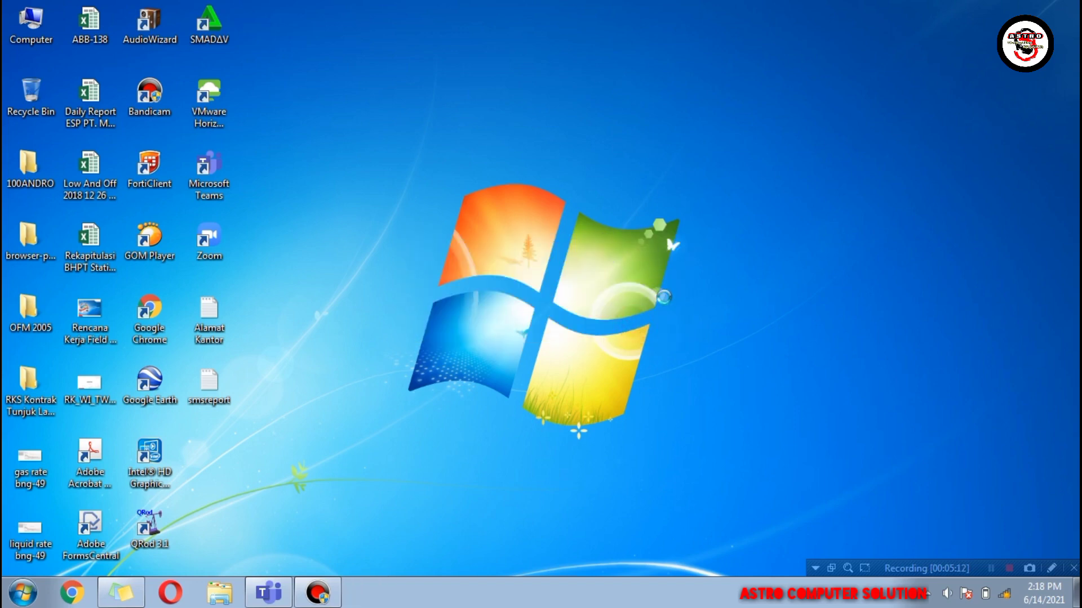
Step: Refresh the desktop a few times after leaving System Configuration
right_click(603, 249)
click(664, 298)
right_click(524, 307)
click(528, 243)
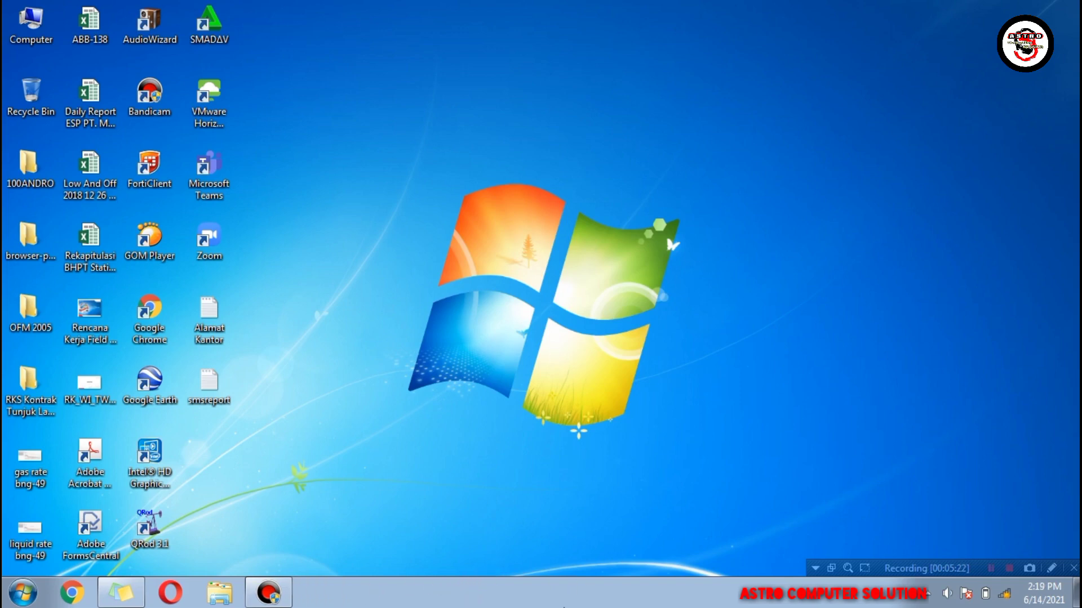
click(574, 529)
right_click(572, 288)
click(623, 335)
Step: Check the CPU and memory usage graphs in a maximized Windows Task Manager, then close it and return to the desktop
right_click(545, 593)
click(603, 540)
click(448, 121)
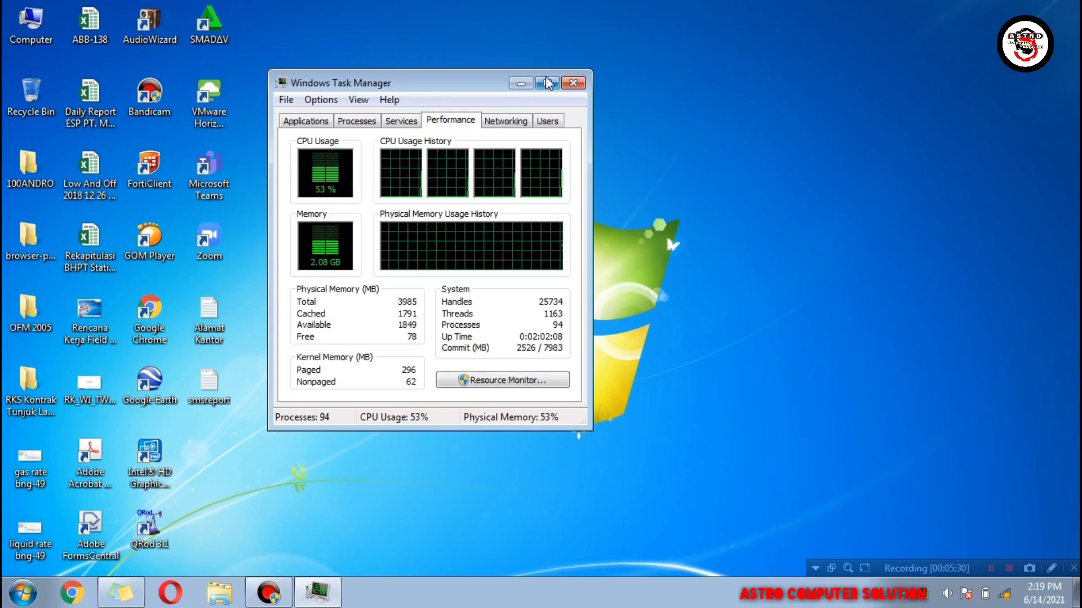
click(547, 83)
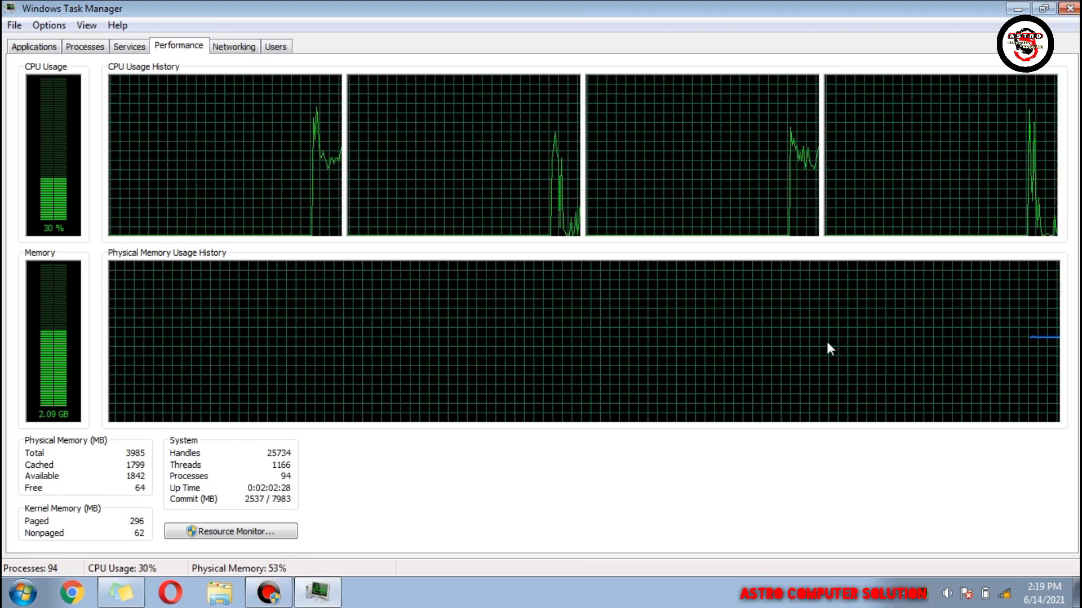
click(1069, 9)
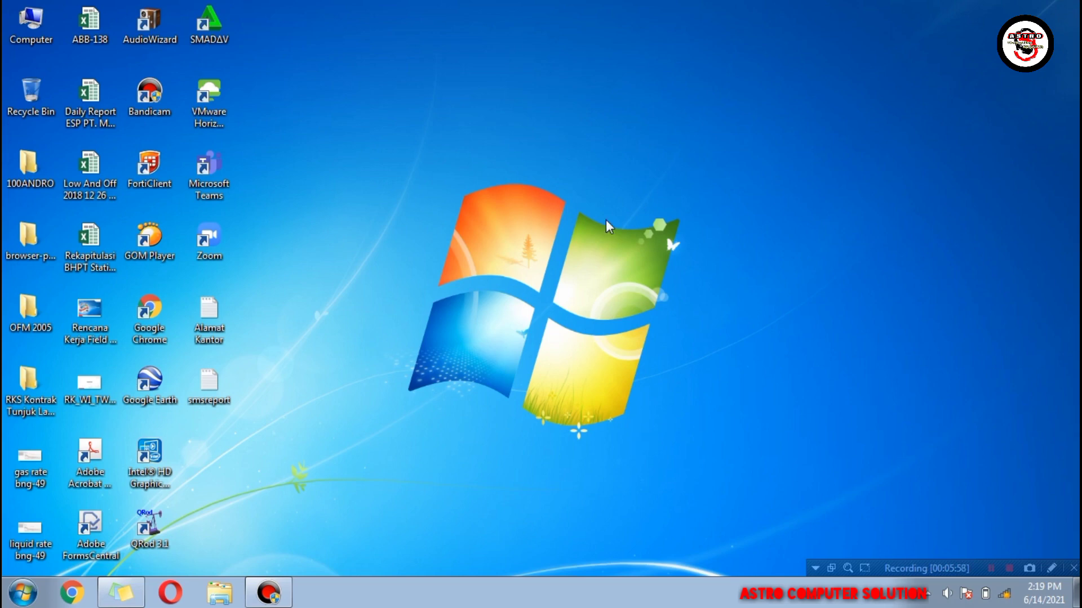
click(645, 265)
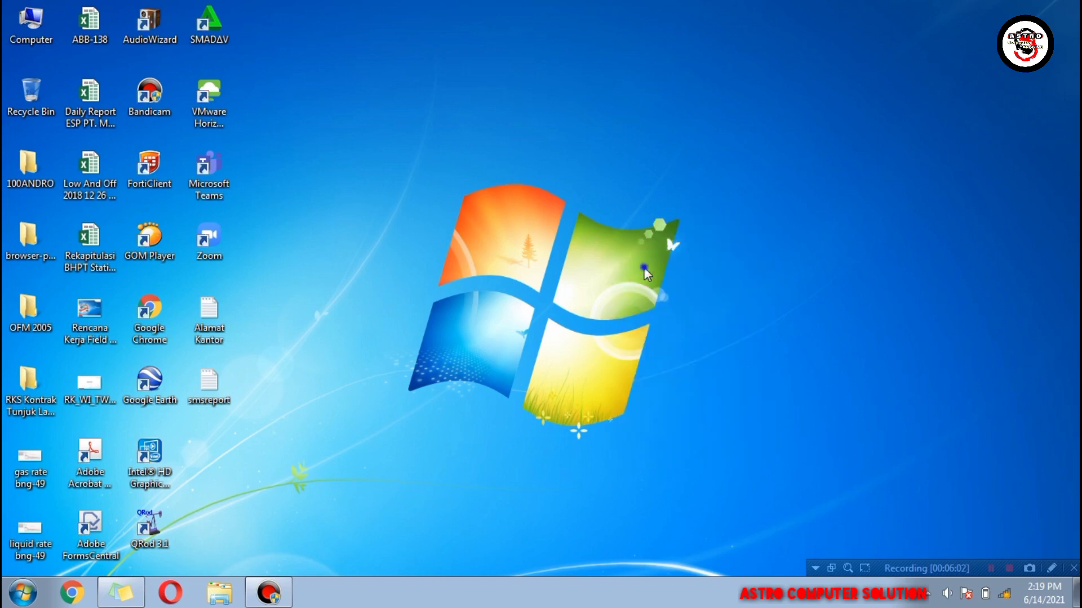